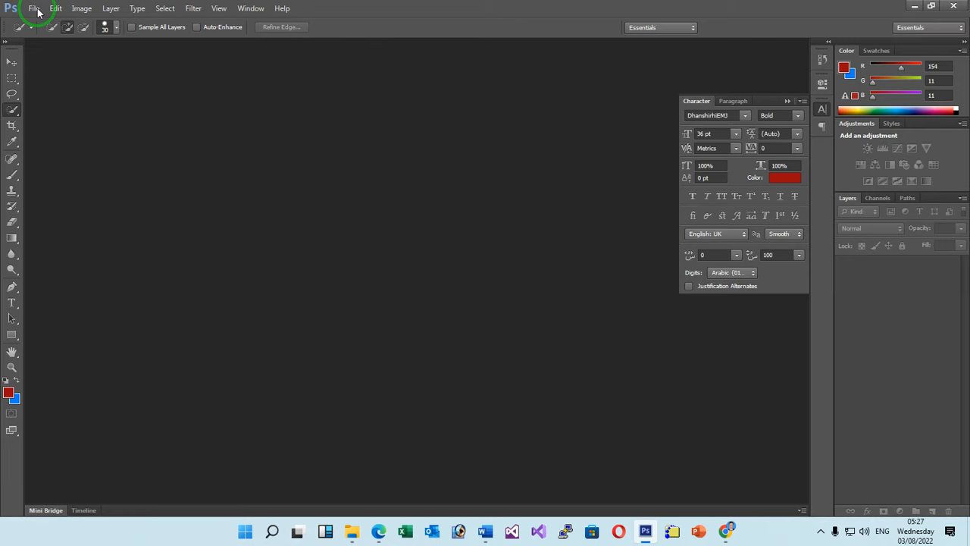
Open the image profile picture yt.jpg from the Desktop
{"action": "left_click", "coordinate": [36, 9]}
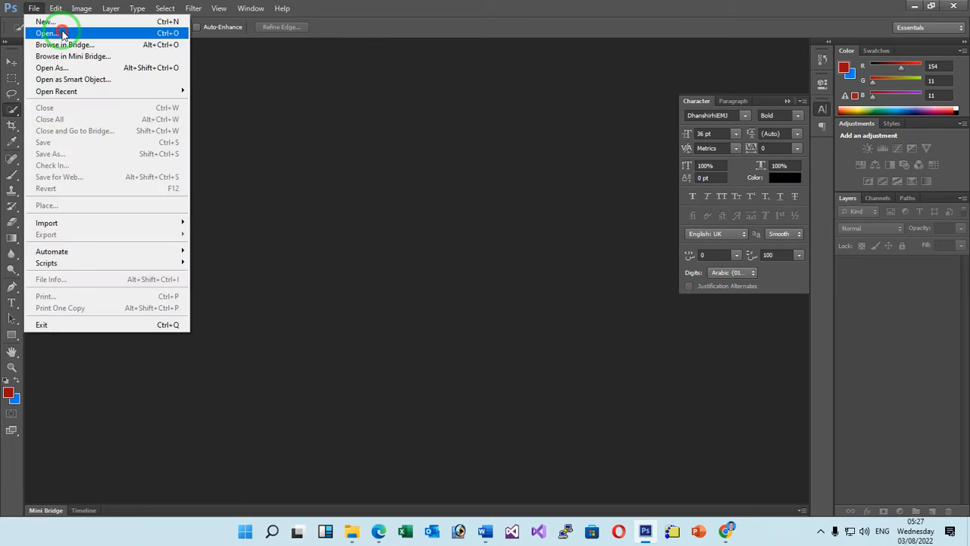
{"action": "left_click", "coordinate": [62, 34]}
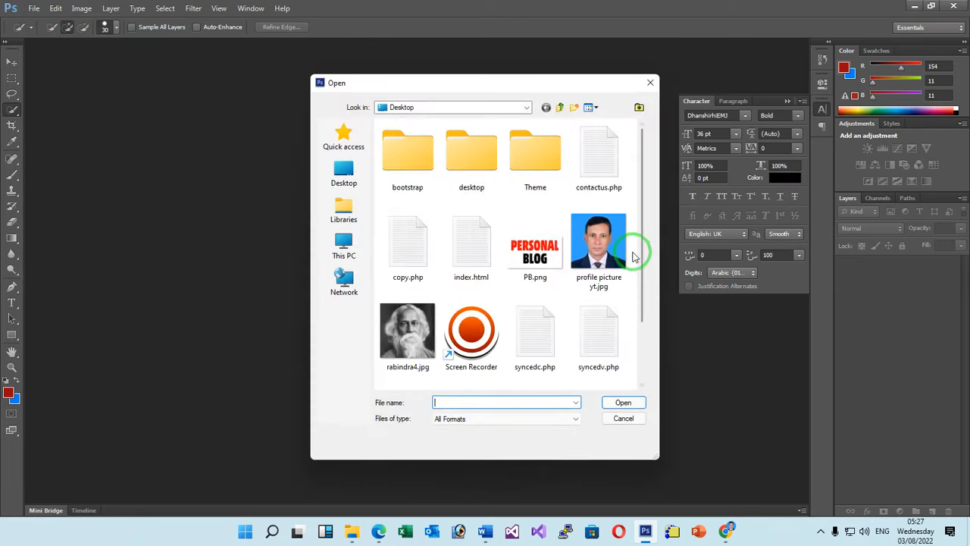
{"action": "left_click", "coordinate": [614, 256]}
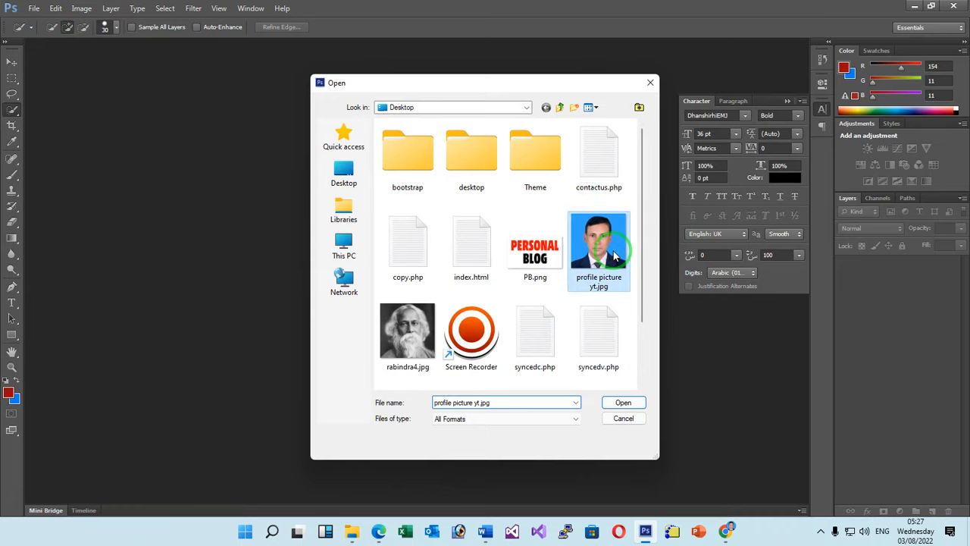
{"action": "double_click", "coordinate": [609, 256]}
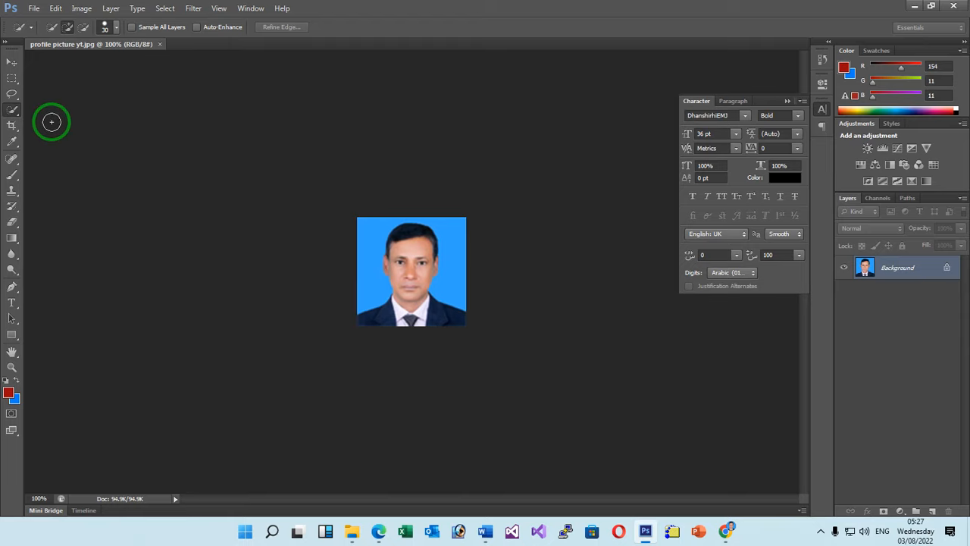
{"action": "right_click", "coordinate": [12, 111]}
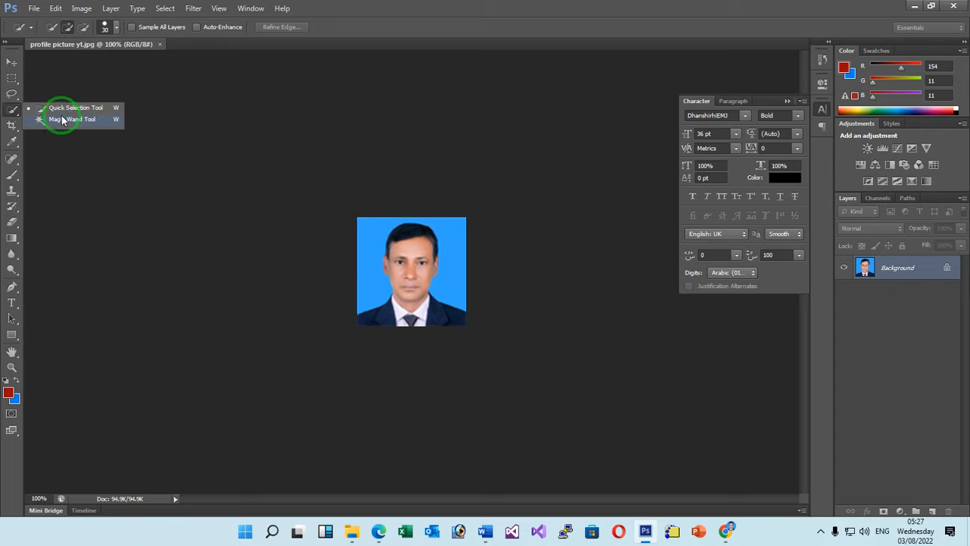
{"action": "left_click", "coordinate": [13, 113]}
{"action": "right_click", "coordinate": [13, 113]}
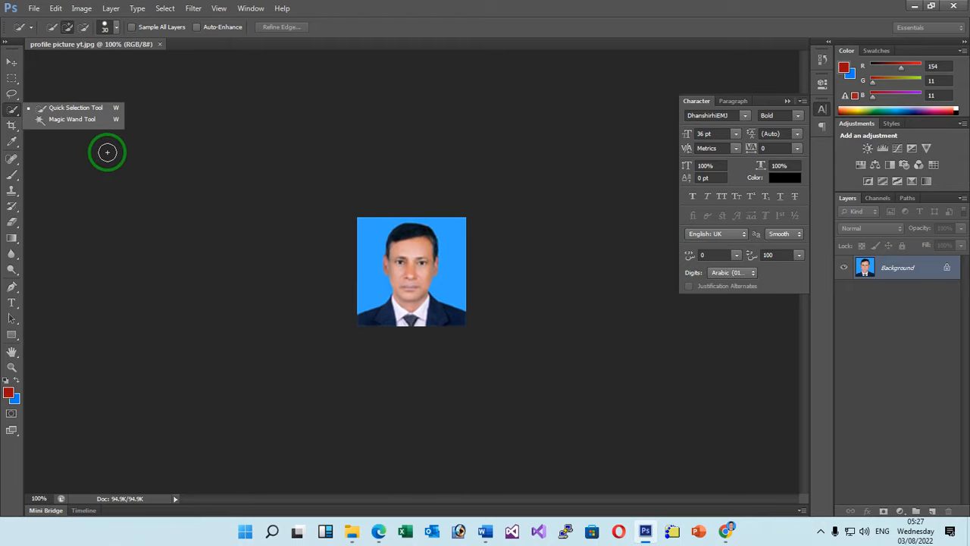
{"action": "left_click", "coordinate": [85, 111]}
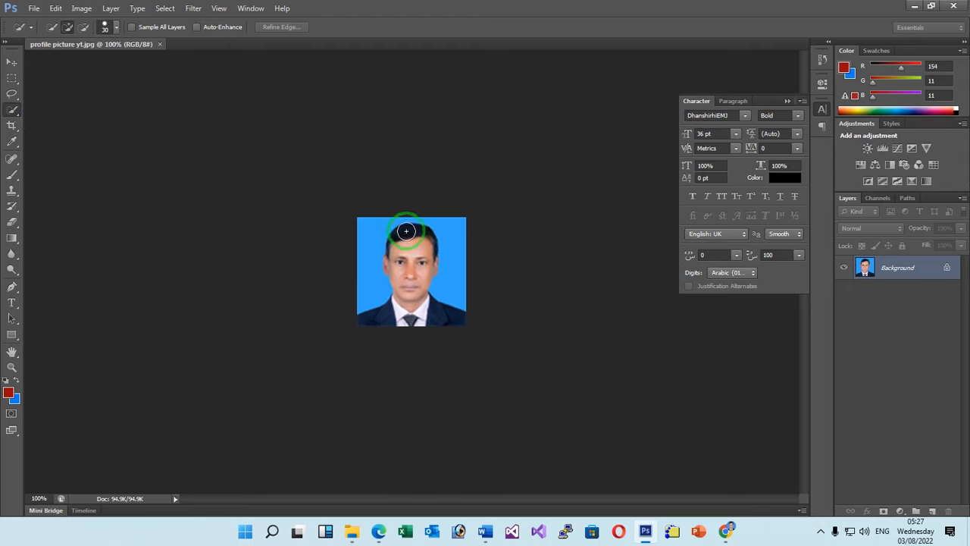
{"action": "mouse_move", "coordinate": [407, 231]}
{"action": "left_mouse_down"}
{"action": "mouse_move", "coordinate": [419, 252]}
{"action": "mouse_move", "coordinate": [405, 262]}
{"action": "mouse_move", "coordinate": [416, 321]}
{"action": "mouse_move", "coordinate": [451, 313]}
{"action": "mouse_move", "coordinate": [412, 321]}
{"action": "mouse_move", "coordinate": [435, 292]}
{"action": "mouse_move", "coordinate": [416, 212]}
{"action": "mouse_move", "coordinate": [386, 271]}
{"action": "mouse_move", "coordinate": [367, 260]}
{"action": "left_mouse_up"}
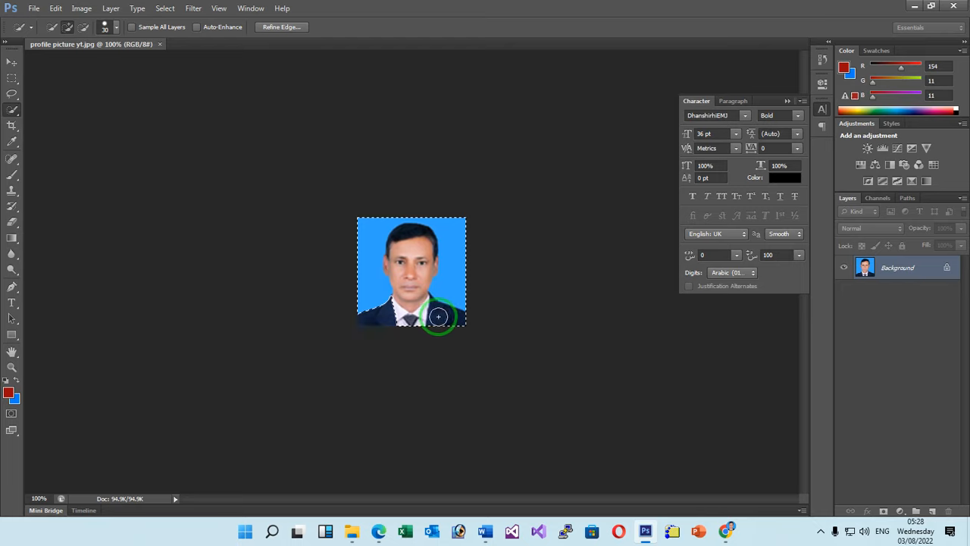
{"action": "left_click", "coordinate": [461, 263]}
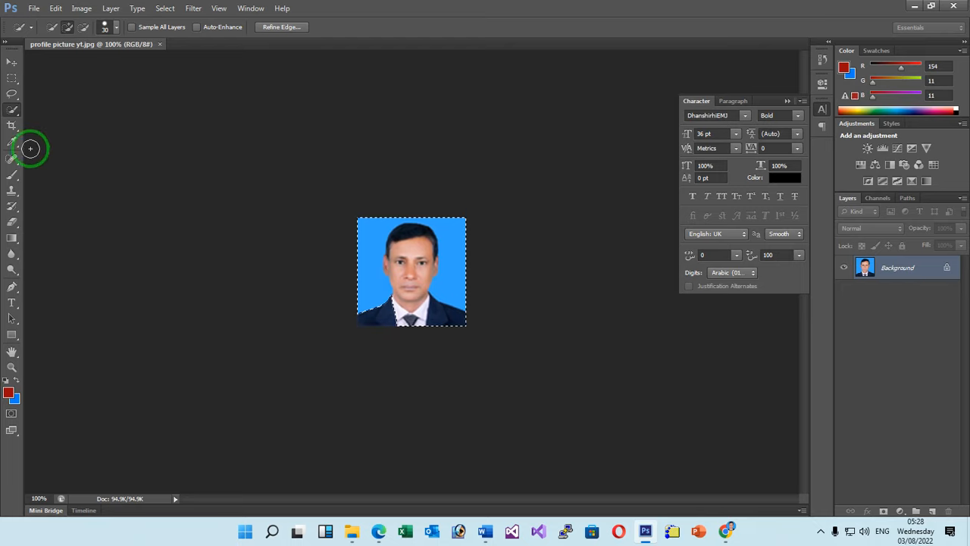
{"action": "left_click", "coordinate": [157, 155]}
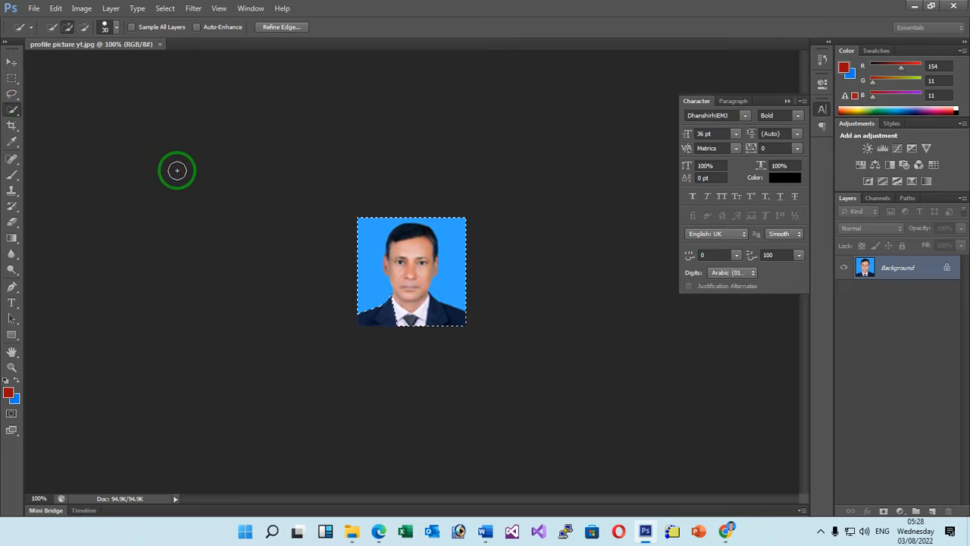
{"action": "left_click", "coordinate": [11, 79]}
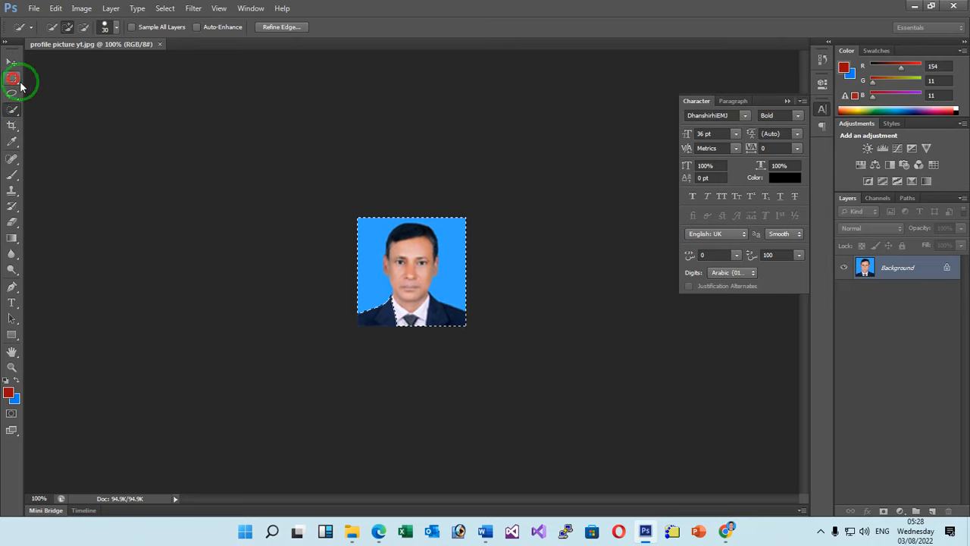
{"action": "left_click", "coordinate": [444, 242]}
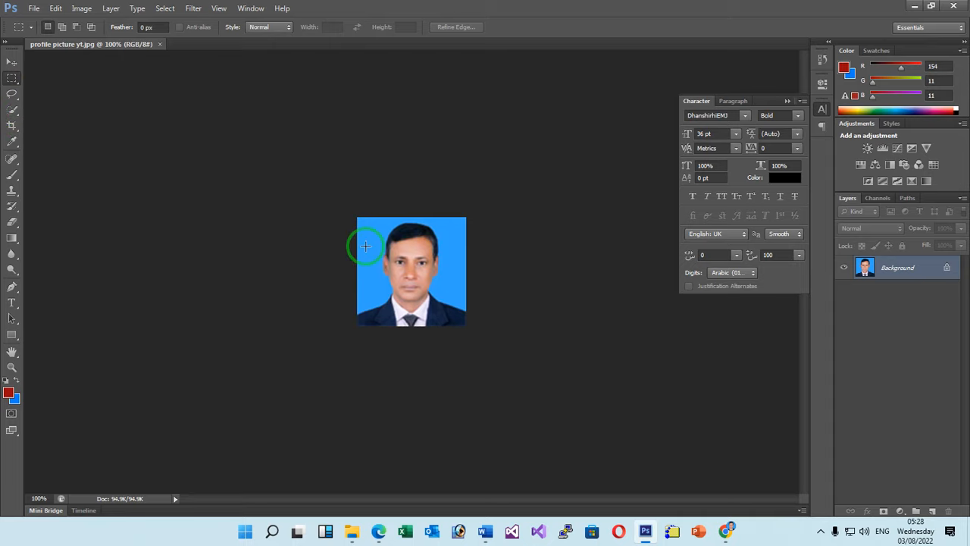
Select the man's head and shoulders with the Quick Selection tool, leaving out the blue background, and copy the selection
{"action": "left_click", "coordinate": [13, 110]}
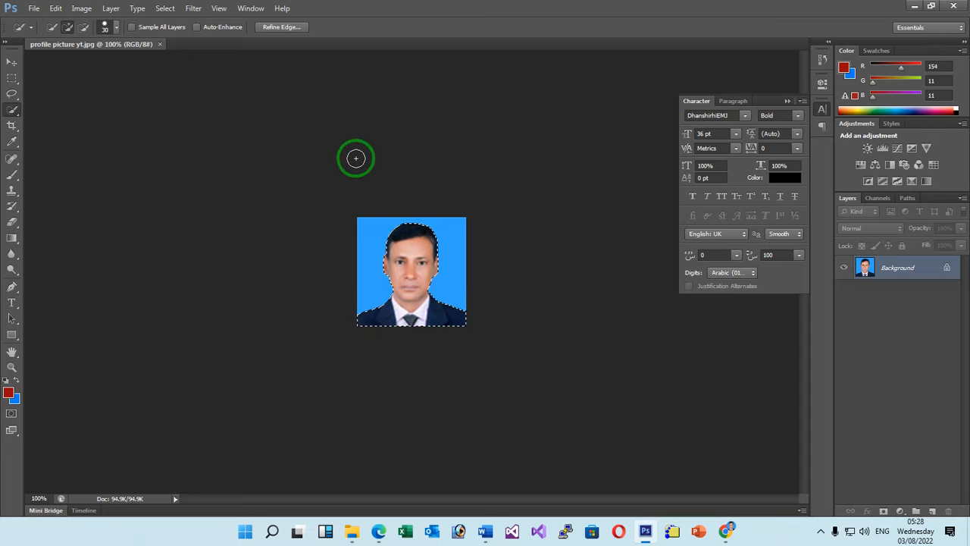
{"action": "left_click", "coordinate": [54, 9]}
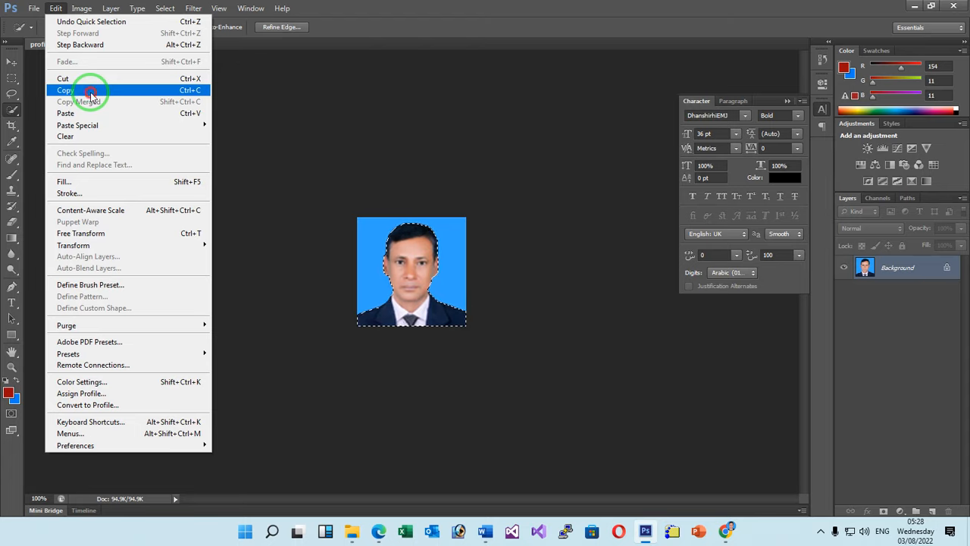
{"action": "left_click", "coordinate": [91, 95]}
Create a new document 1200 pixels wide and 800 pixels high, filled with the background color
{"action": "left_click", "coordinate": [36, 9]}
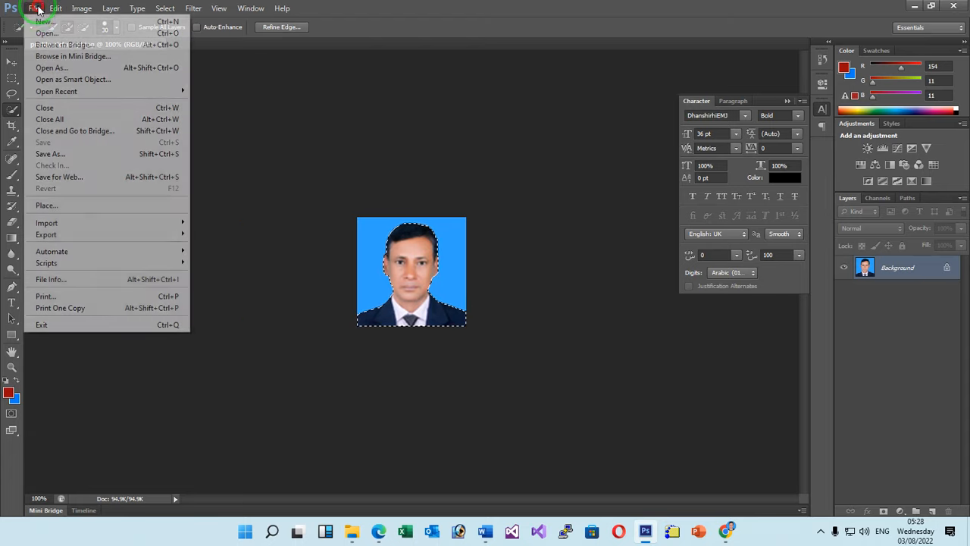
{"action": "left_click", "coordinate": [35, 9]}
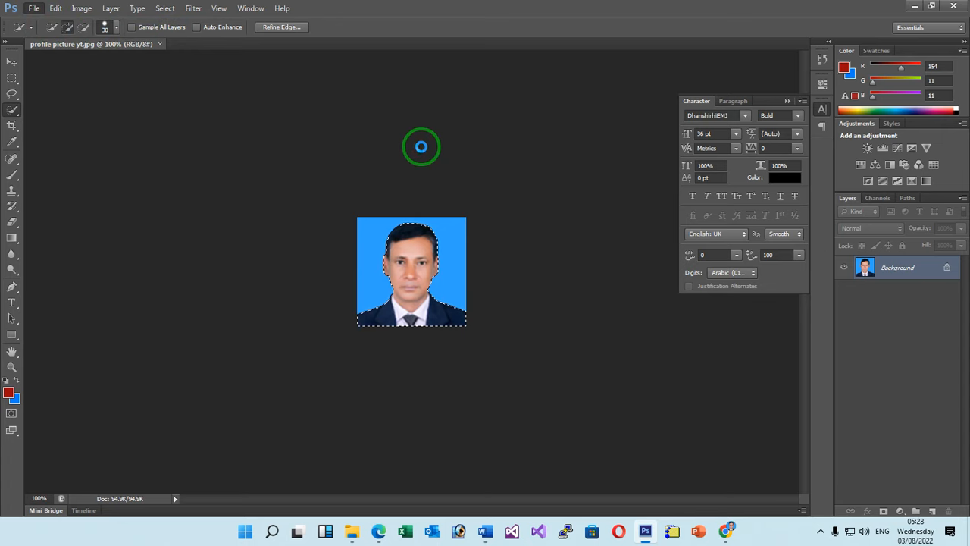
{"action": "key", "text": "ctrl+n"}
{"action": "left_click", "coordinate": [408, 183]}
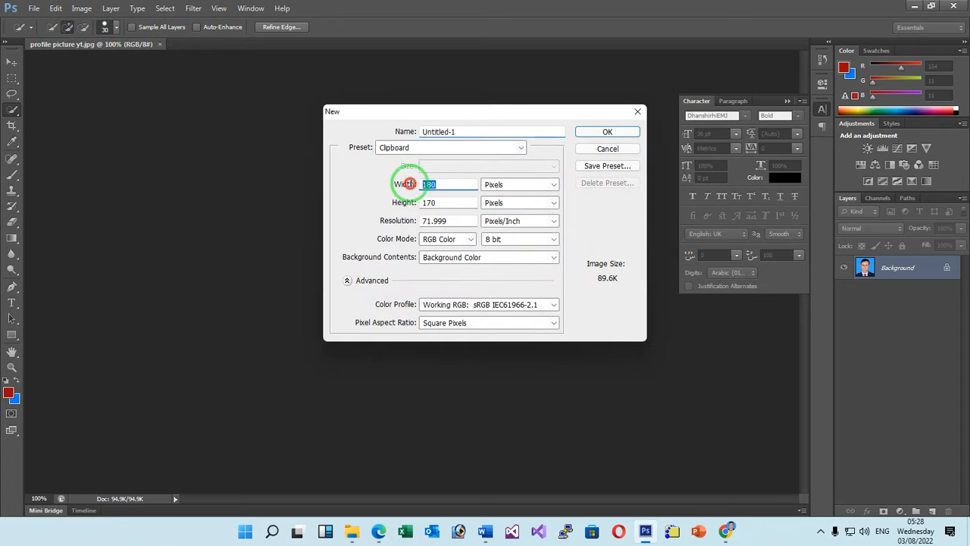
{"action": "type", "text": "200"}
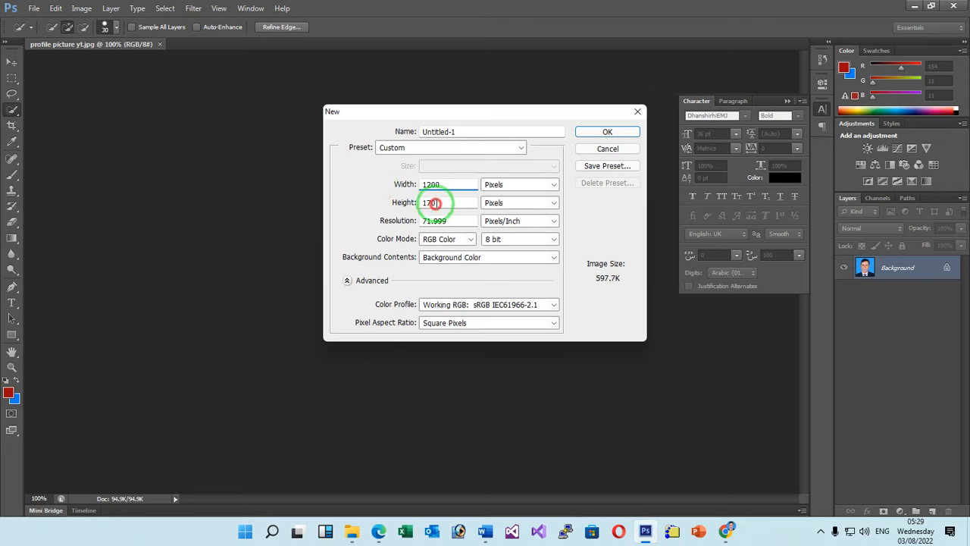
{"action": "left_click", "coordinate": [373, 204]}
{"action": "type", "text": "800"}
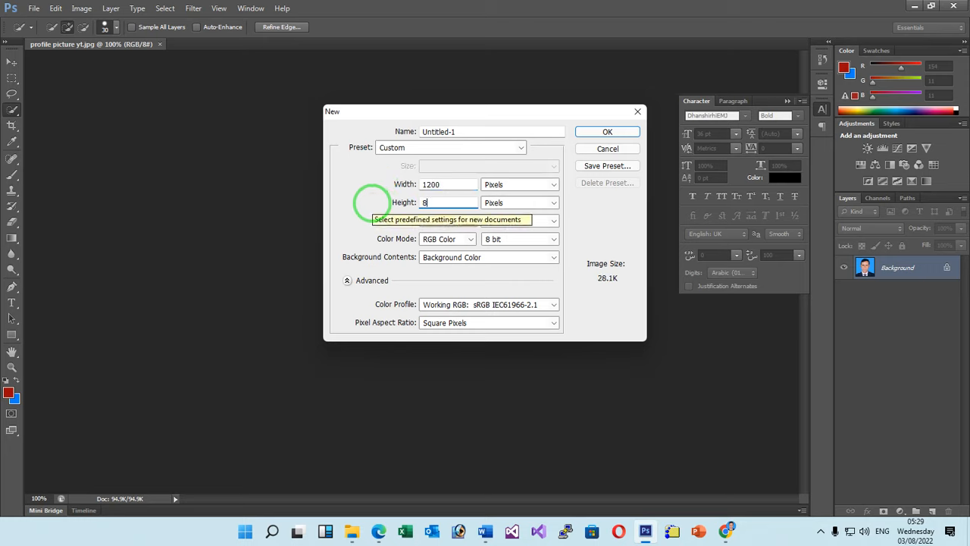
{"action": "left_click", "coordinate": [596, 130]}
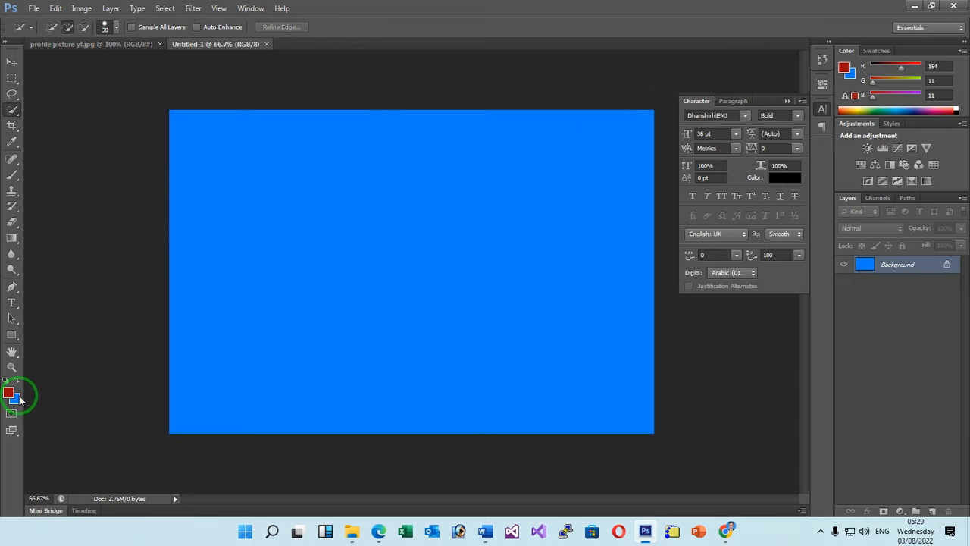
Paste the copied portrait into the new document and move it up and left, centred at about X 522 px, Y 323 px
{"action": "left_click", "coordinate": [56, 9]}
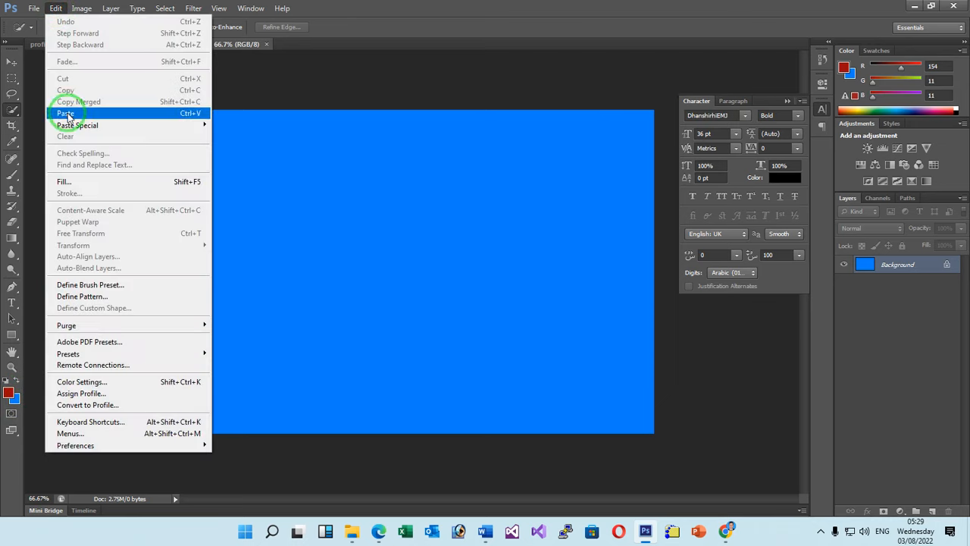
{"action": "mouse_move", "coordinate": [83, 131]}
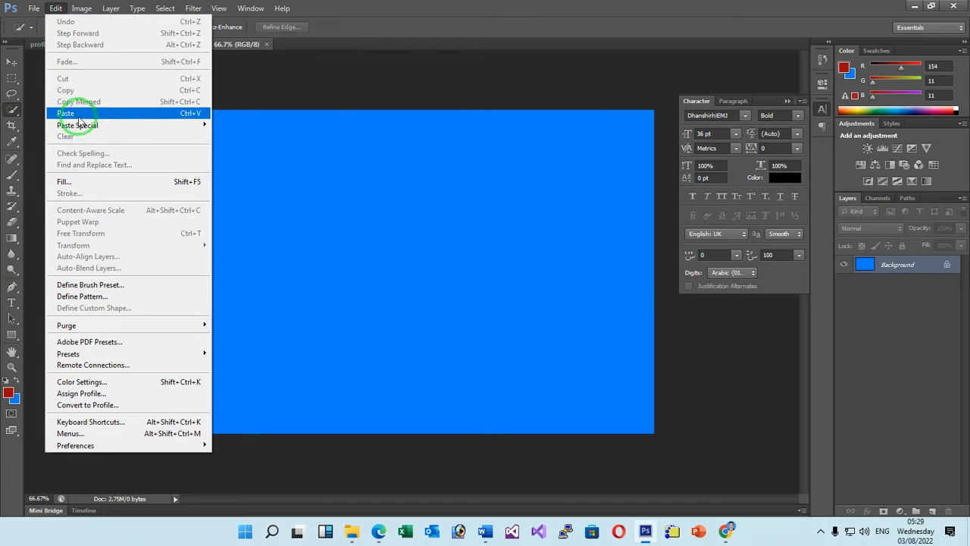
{"action": "left_click", "coordinate": [78, 113]}
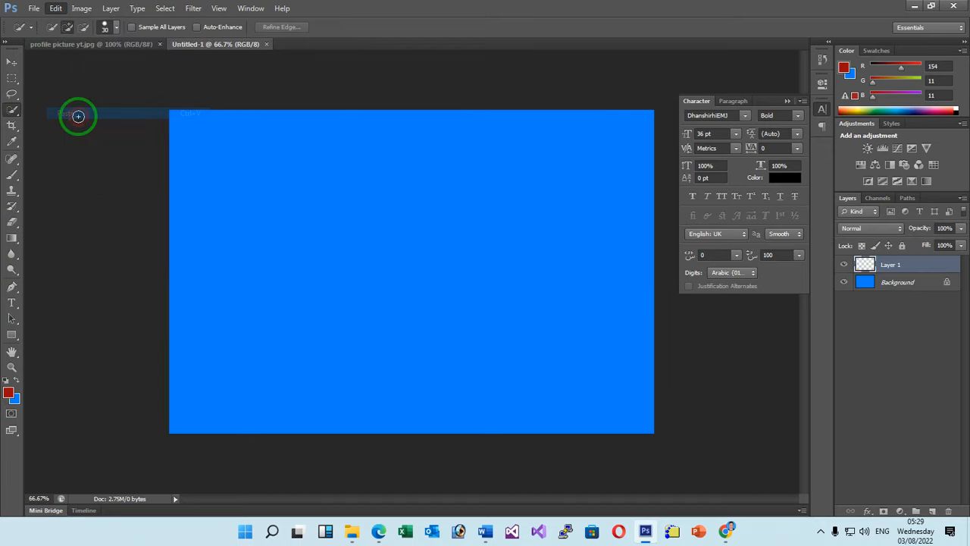
{"action": "left_click", "coordinate": [11, 60]}
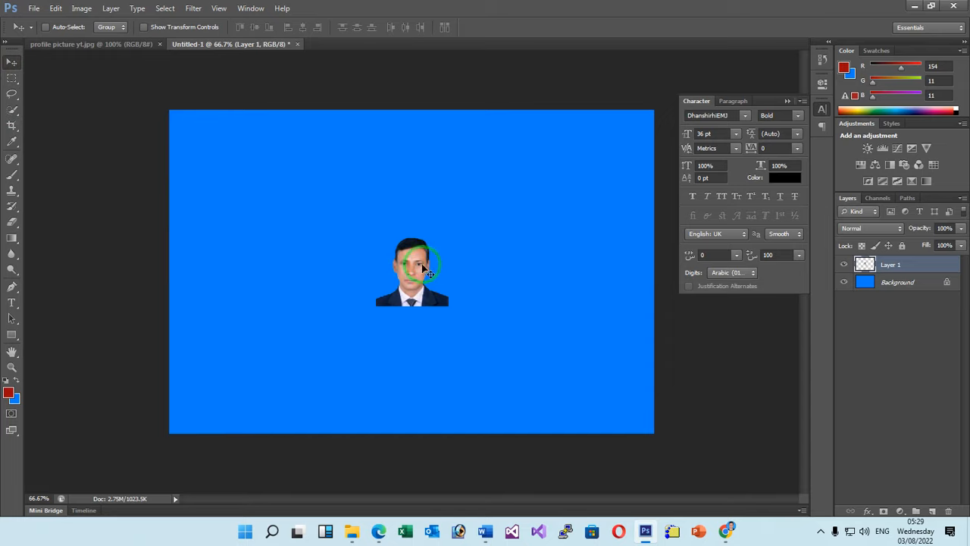
{"action": "left_click_drag", "start_coordinate": [411, 270], "coordinate": [391, 274]}
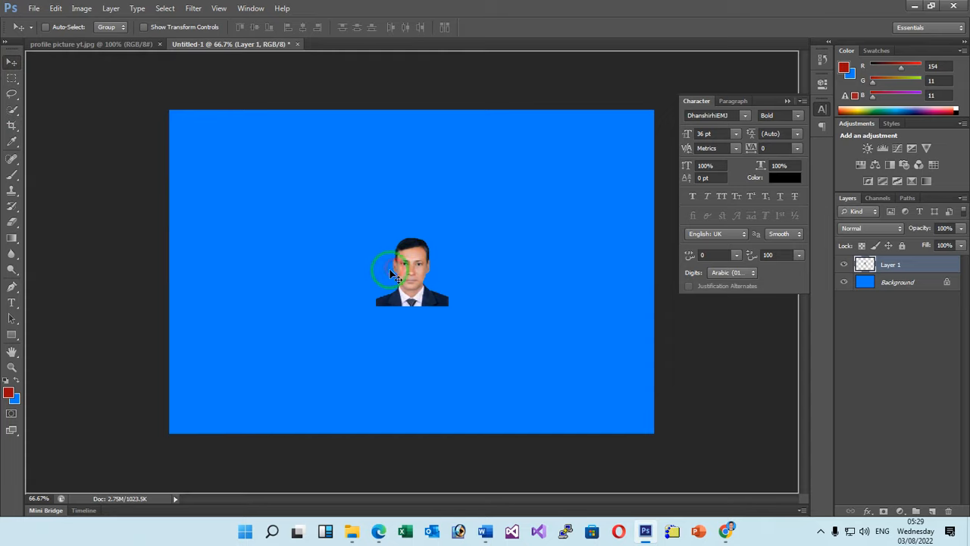
{"action": "left_click", "coordinate": [11, 79]}
{"action": "left_click", "coordinate": [12, 61]}
{"action": "left_click_drag", "start_coordinate": [396, 270], "coordinate": [368, 240]}
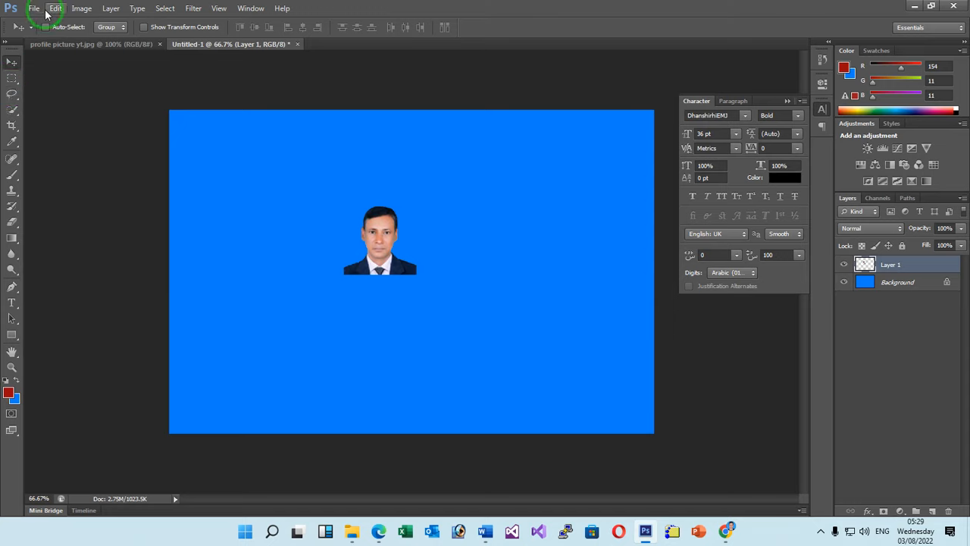
Enlarge the pasted portrait with Free Transform to about 349% width and 344% height, centred near X 575 px, Y 388 px, and apply it
{"action": "left_click", "coordinate": [74, 9]}
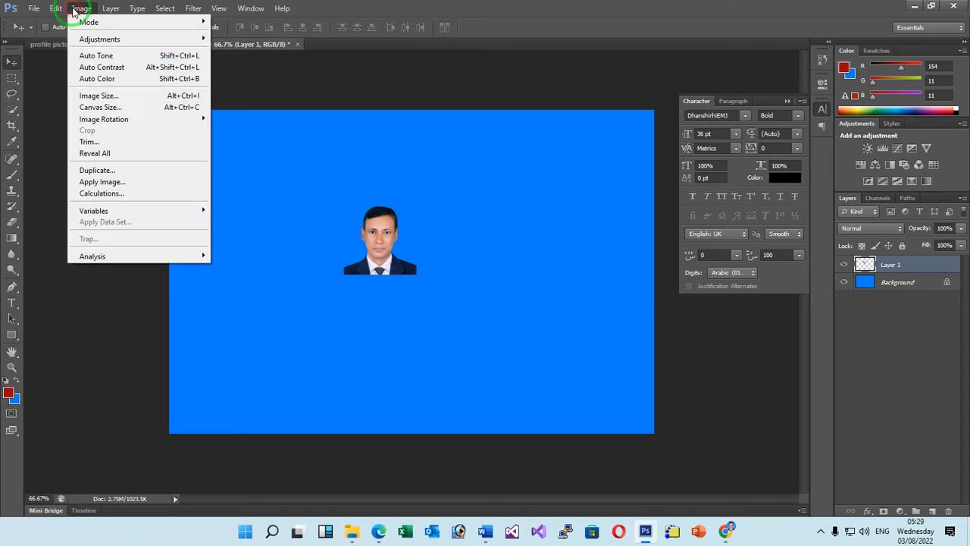
{"action": "left_click", "coordinate": [75, 9]}
{"action": "left_click", "coordinate": [56, 9]}
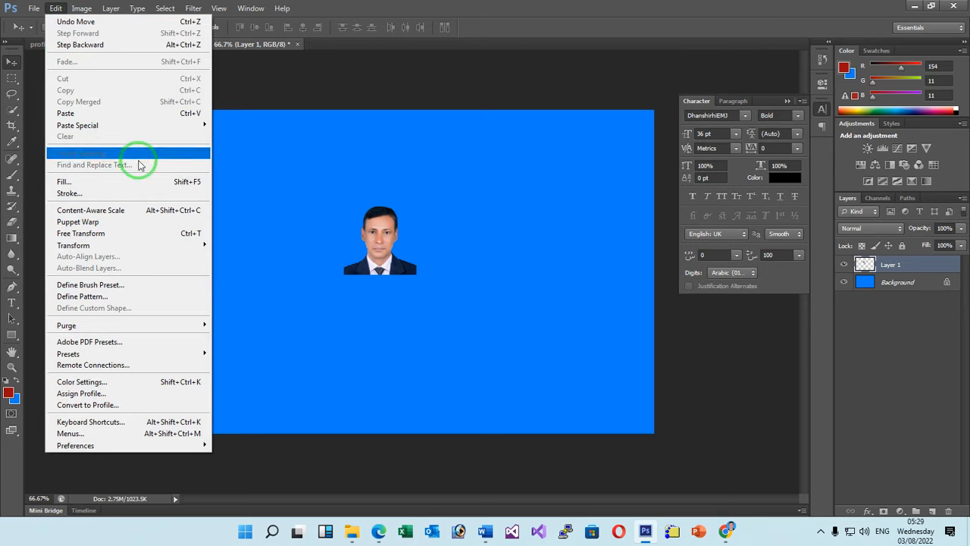
{"action": "left_click", "coordinate": [111, 237]}
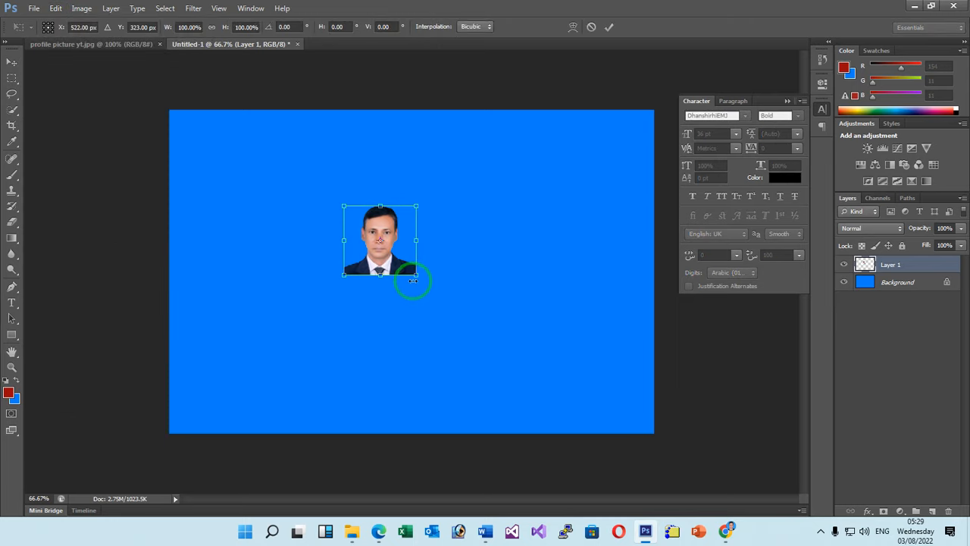
{"action": "left_click_drag", "start_coordinate": [416, 278], "coordinate": [534, 403]}
{"action": "left_click_drag", "start_coordinate": [439, 329], "coordinate": [379, 275]}
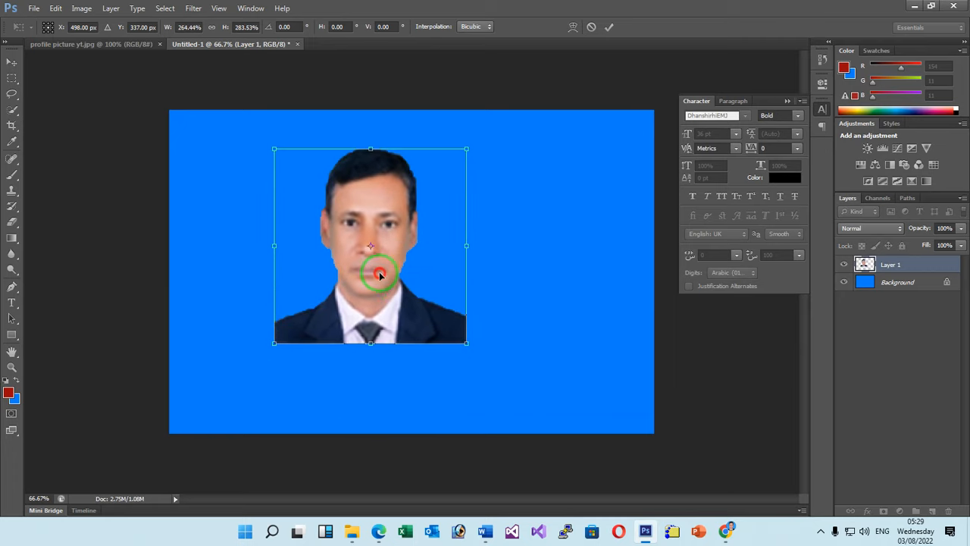
{"action": "left_click_drag", "start_coordinate": [467, 344], "coordinate": [530, 387]}
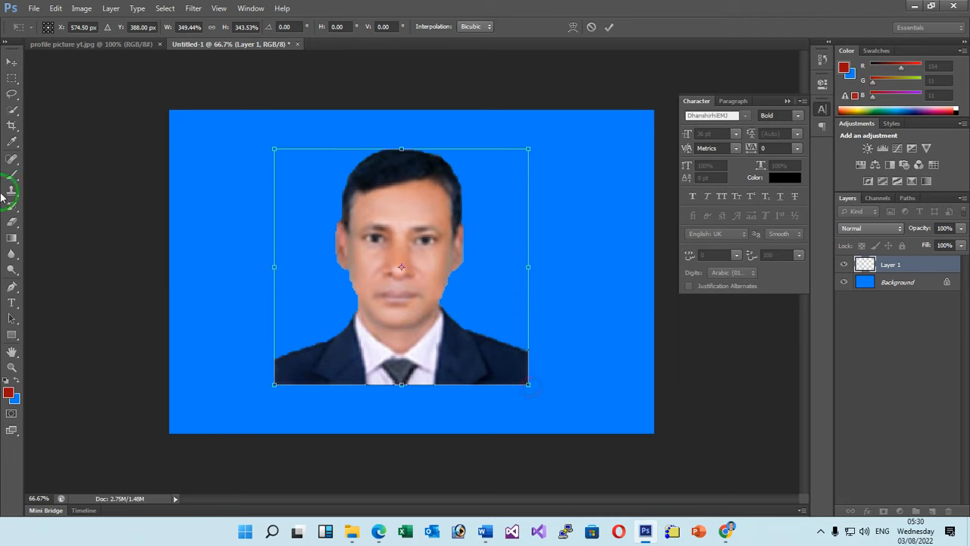
{"action": "left_click", "coordinate": [11, 70]}
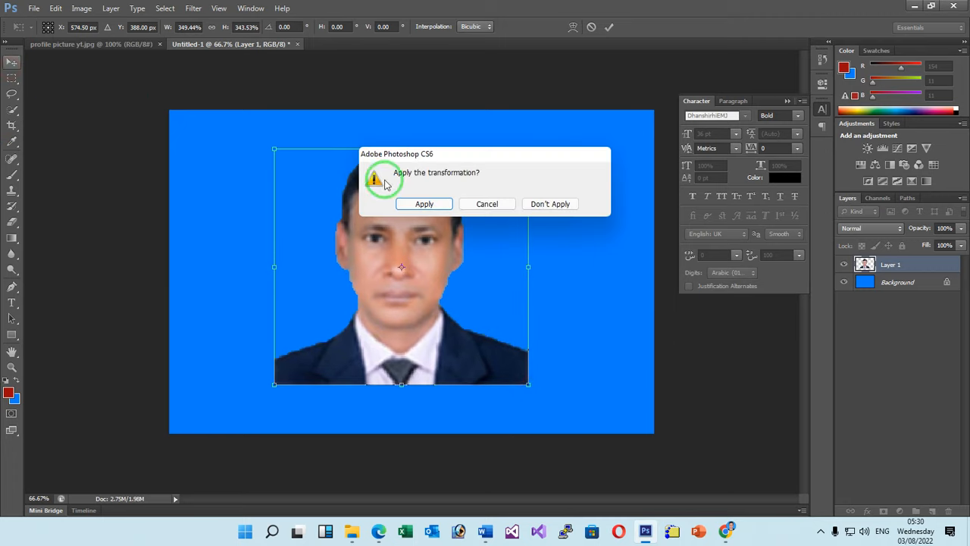
{"action": "left_click", "coordinate": [426, 206]}
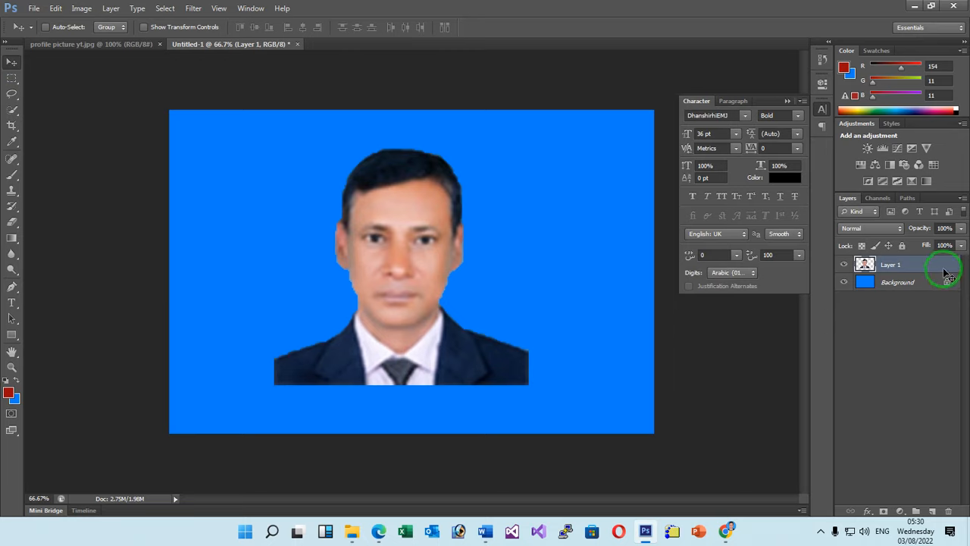
Convert the locked Background layer into a regular layer, keeping the default name Layer 0
{"action": "left_click_drag", "start_coordinate": [934, 272], "coordinate": [922, 284]}
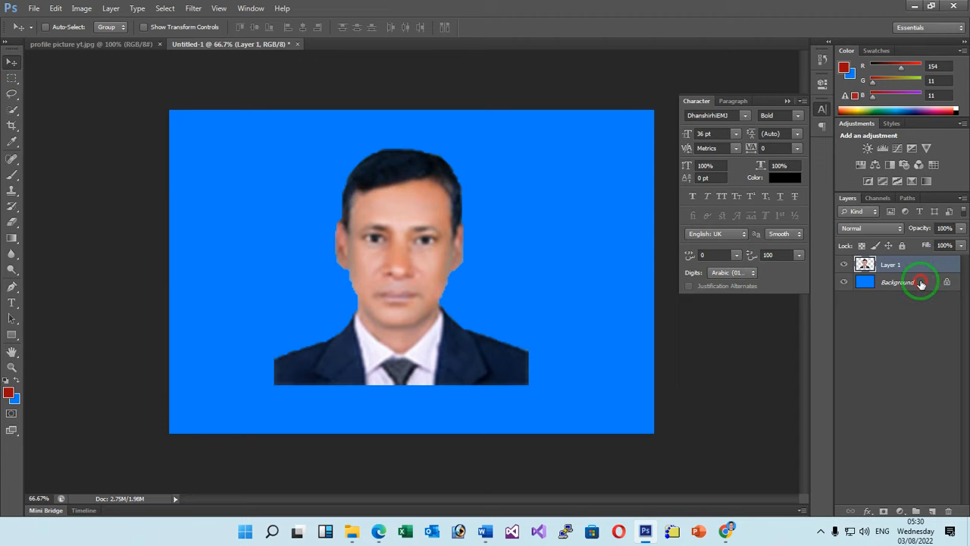
{"action": "double_click", "coordinate": [922, 284]}
{"action": "left_click", "coordinate": [581, 166]}
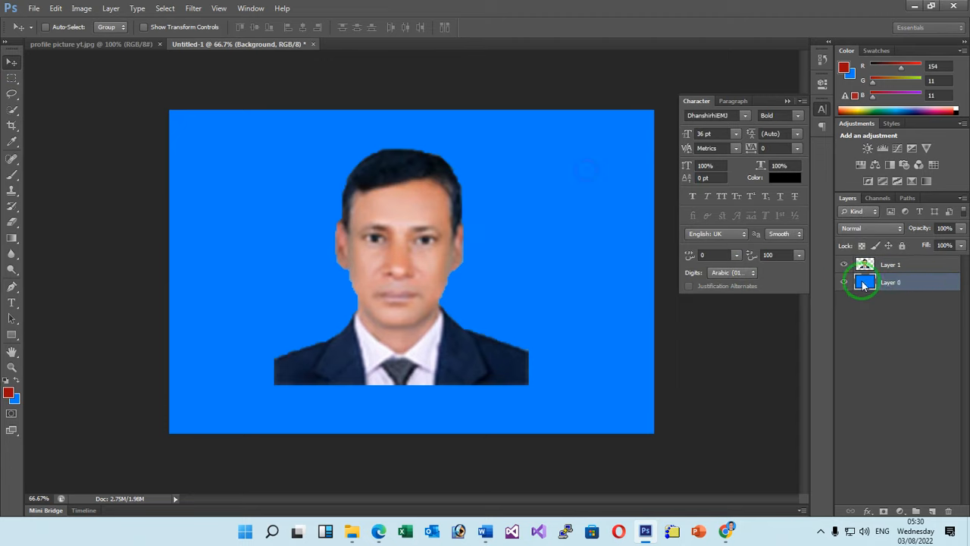
Enable a Color Overlay effect on Layer 0 and open the color picker for its overlay color
{"action": "double_click", "coordinate": [920, 284]}
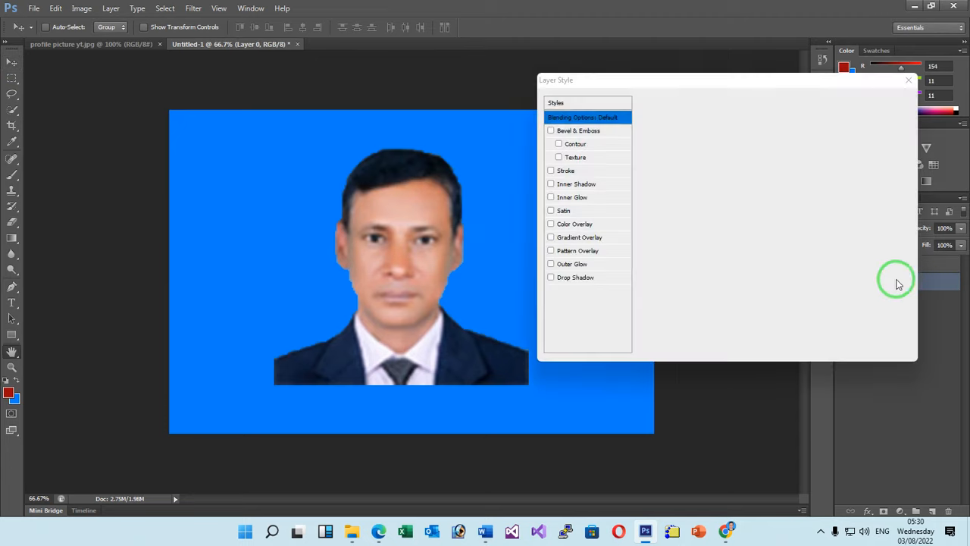
{"action": "left_click", "coordinate": [551, 224]}
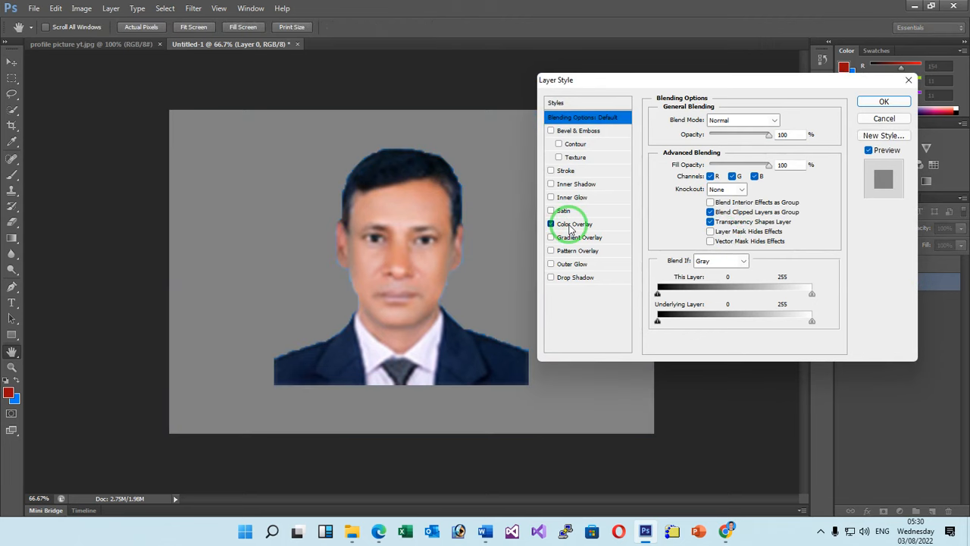
{"action": "left_click", "coordinate": [565, 223]}
{"action": "left_click", "coordinate": [783, 123]}
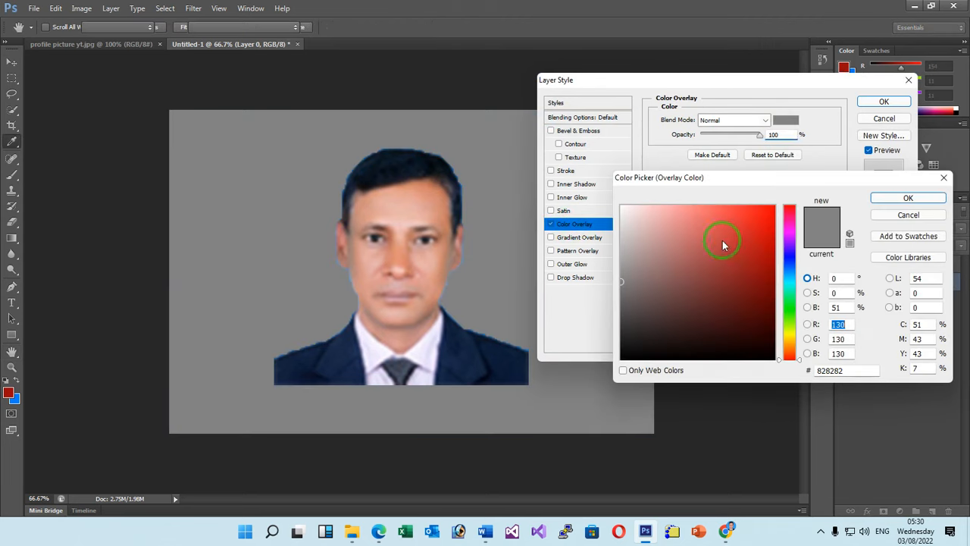
Preview red, green, olive, white and black as overlay colors for the background
{"action": "left_click", "coordinate": [754, 222]}
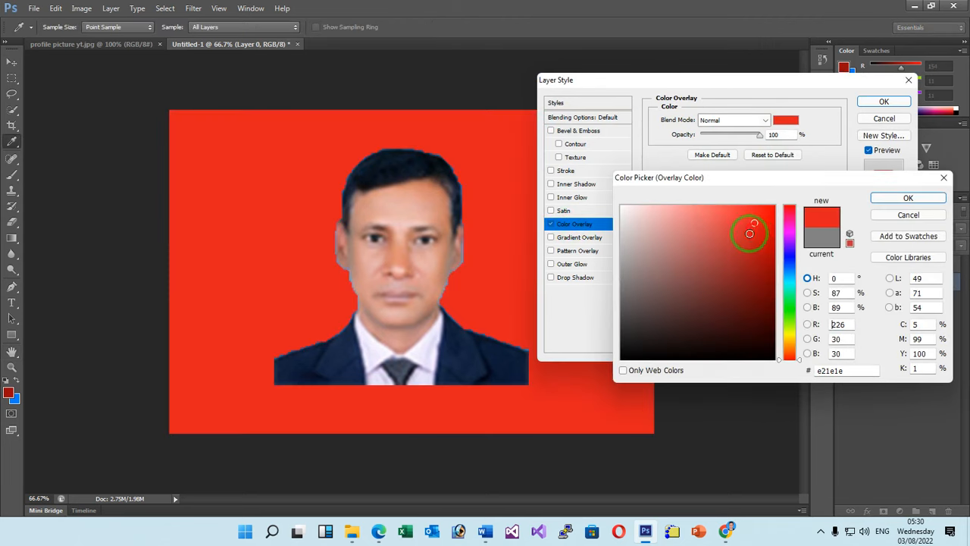
{"action": "left_click", "coordinate": [787, 298]}
{"action": "left_click", "coordinate": [787, 325]}
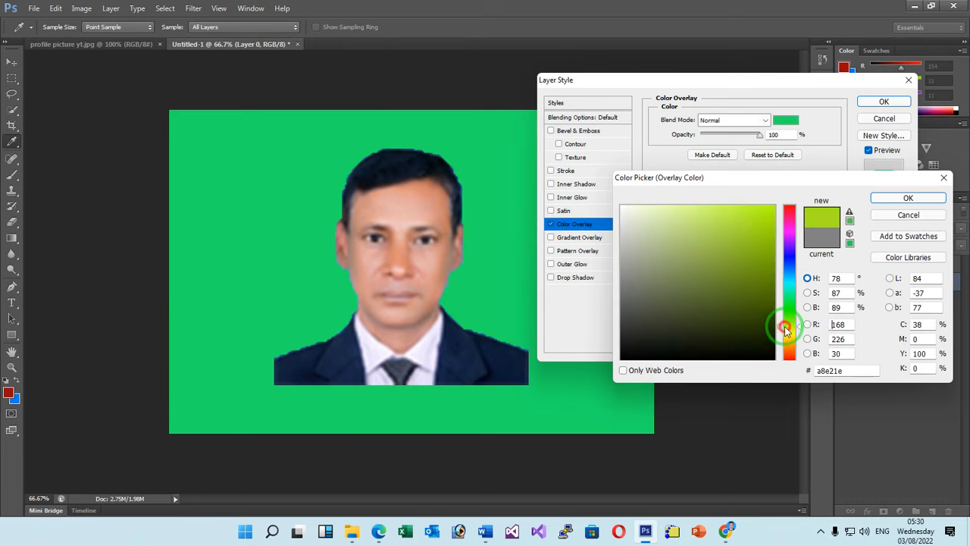
{"action": "left_click", "coordinate": [767, 315]}
{"action": "left_click", "coordinate": [725, 268]}
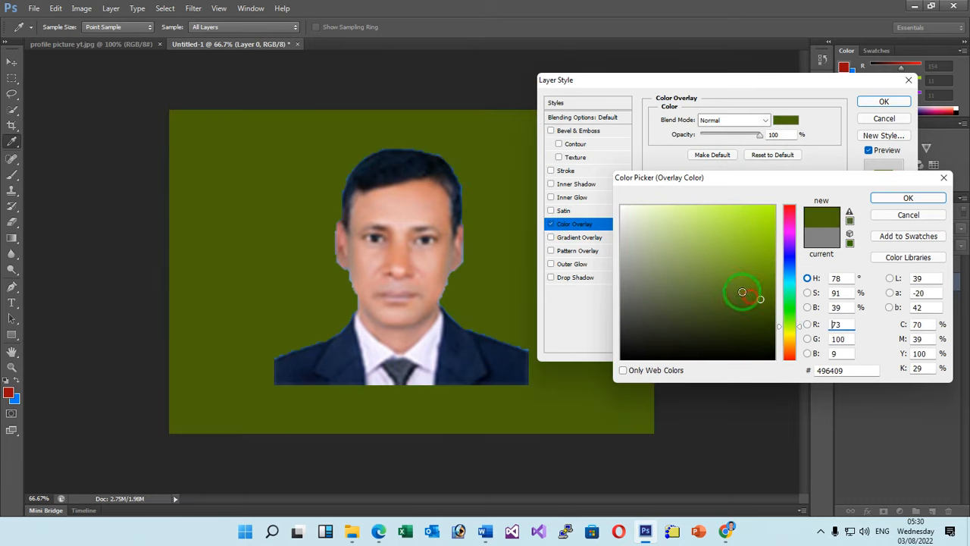
{"action": "mouse_move", "coordinate": [720, 265]}
{"action": "left_mouse_down"}
{"action": "mouse_move", "coordinate": [686, 236]}
{"action": "mouse_move", "coordinate": [574, 200]}
{"action": "left_mouse_up"}
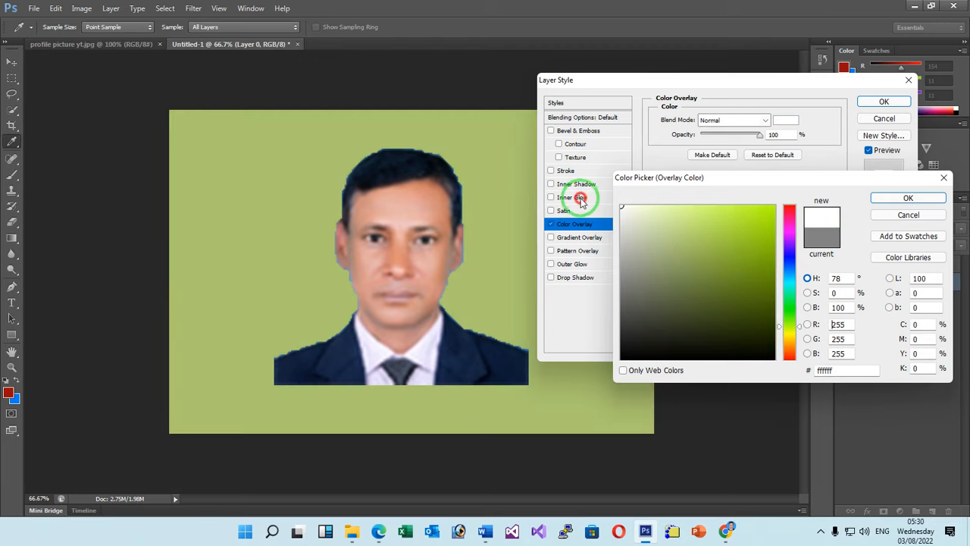
{"action": "left_click_drag", "start_coordinate": [780, 373], "coordinate": [781, 374]}
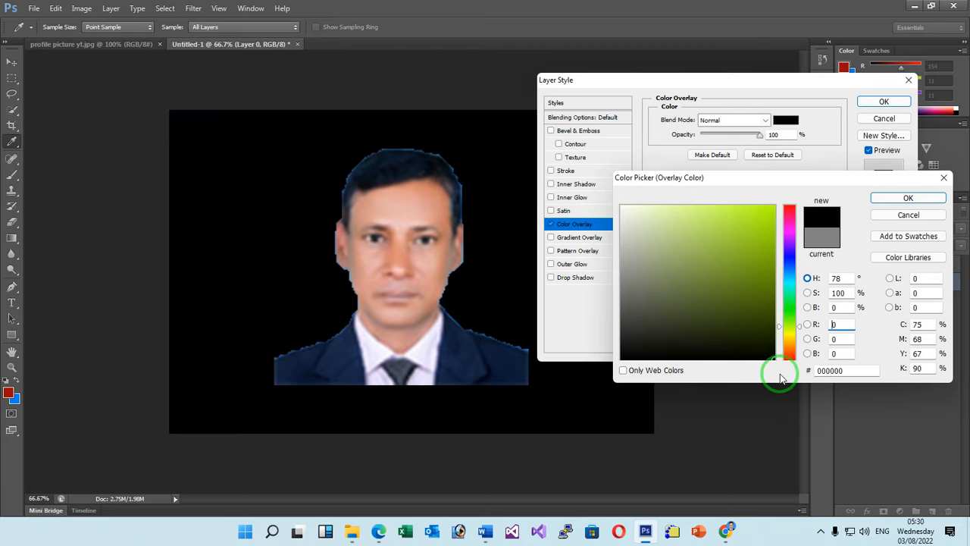
Set the background's overlay color to blue #0971a2 and apply the layer style
{"action": "left_click", "coordinate": [782, 301]}
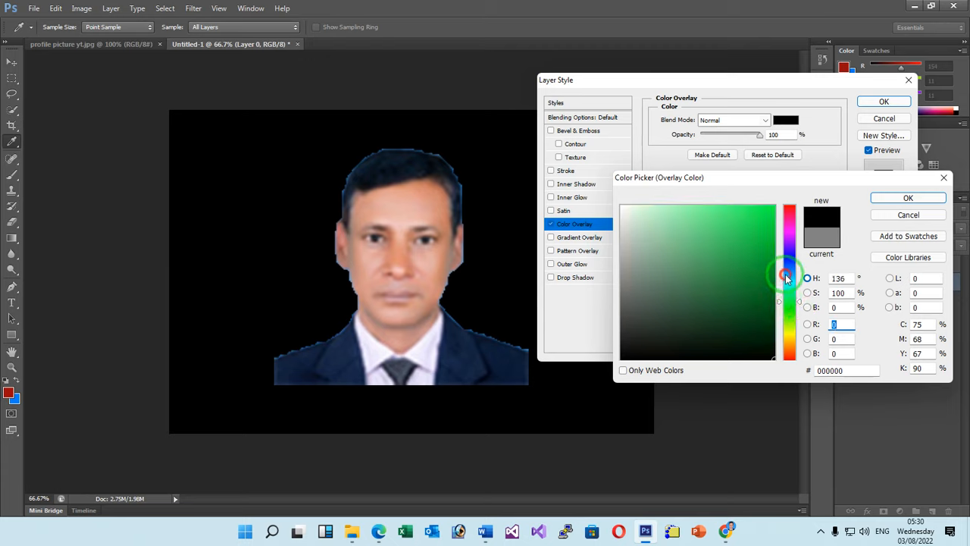
{"action": "left_click", "coordinate": [786, 274]}
{"action": "left_click", "coordinate": [767, 262]}
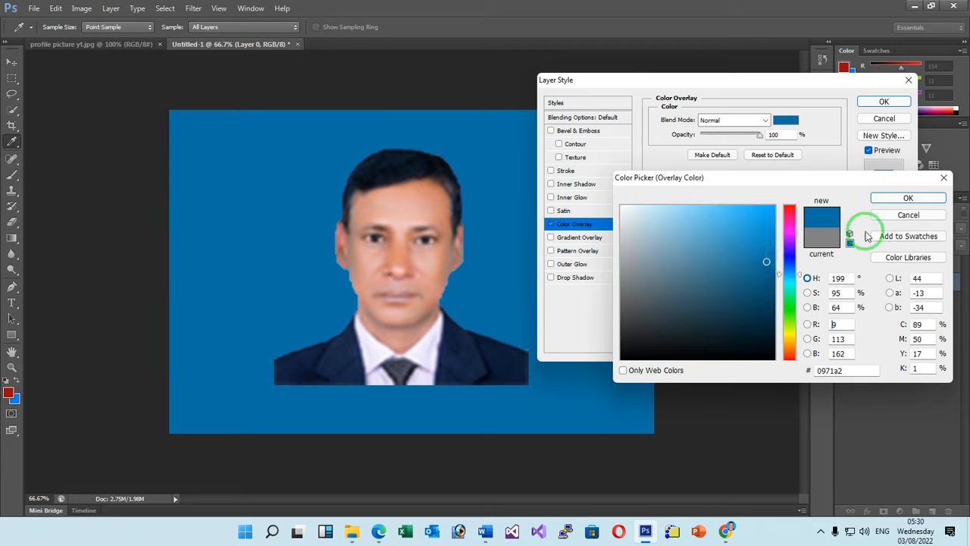
{"action": "left_click", "coordinate": [908, 198]}
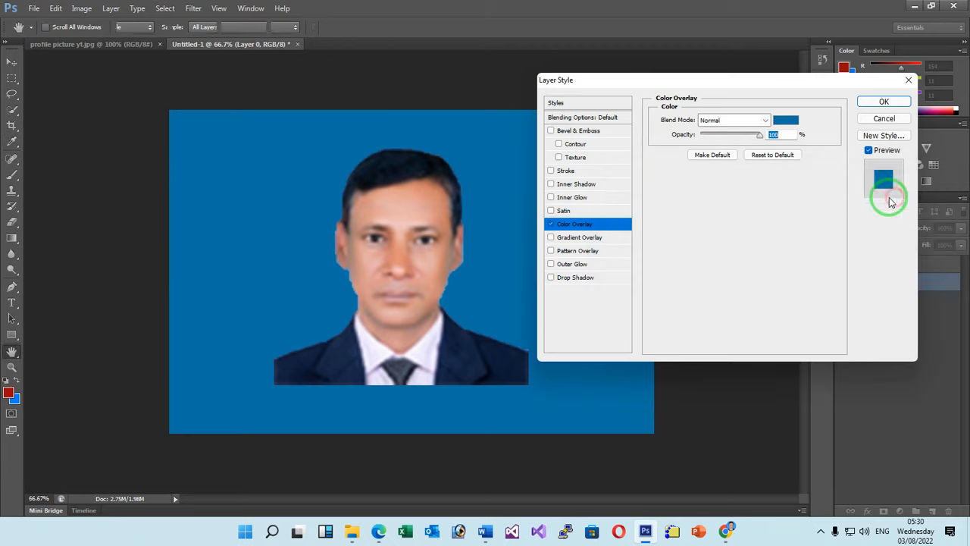
{"action": "left_click", "coordinate": [872, 101]}
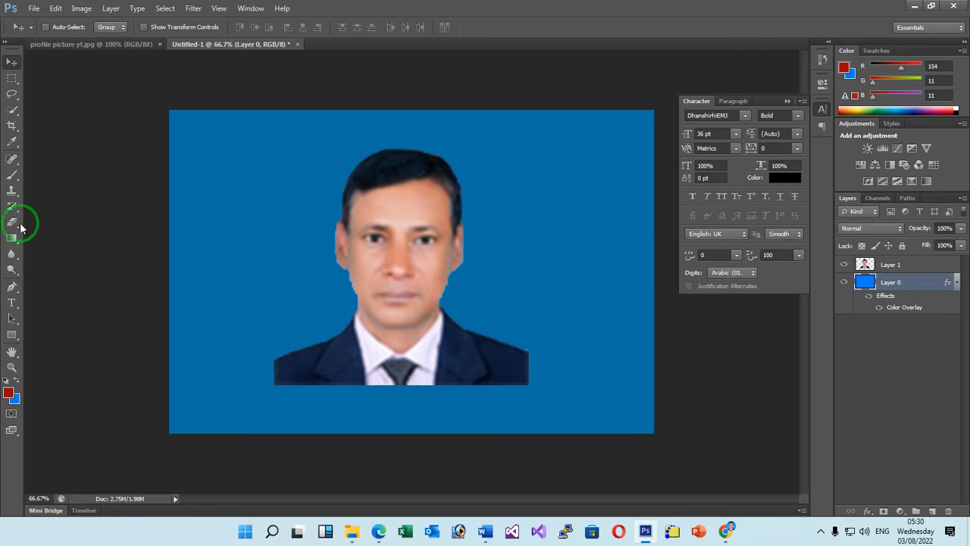
Outline a sliver along the portrait's left jaw edge with the Lasso, make Layer 1 active and clear the selection
{"action": "left_click", "coordinate": [13, 95]}
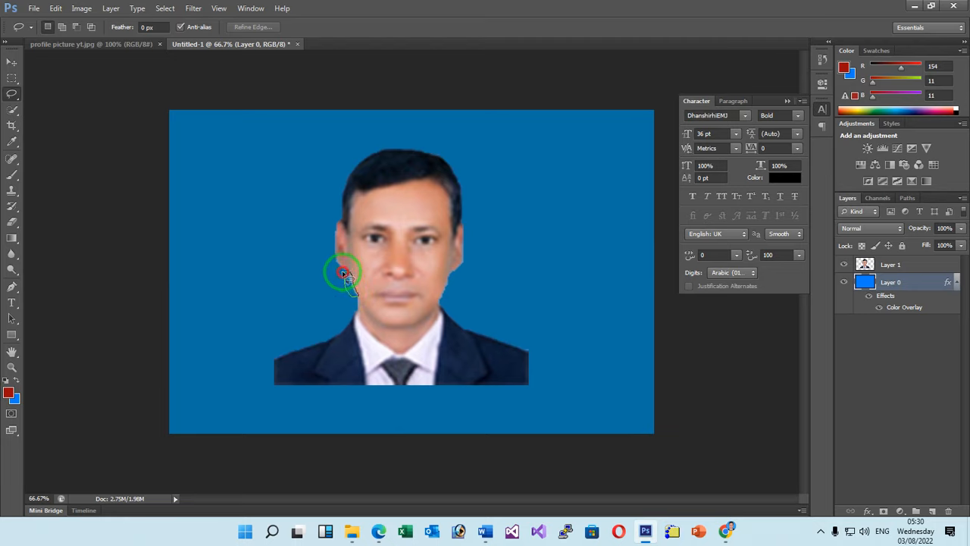
{"action": "left_click_drag", "start_coordinate": [343, 271], "coordinate": [344, 273]}
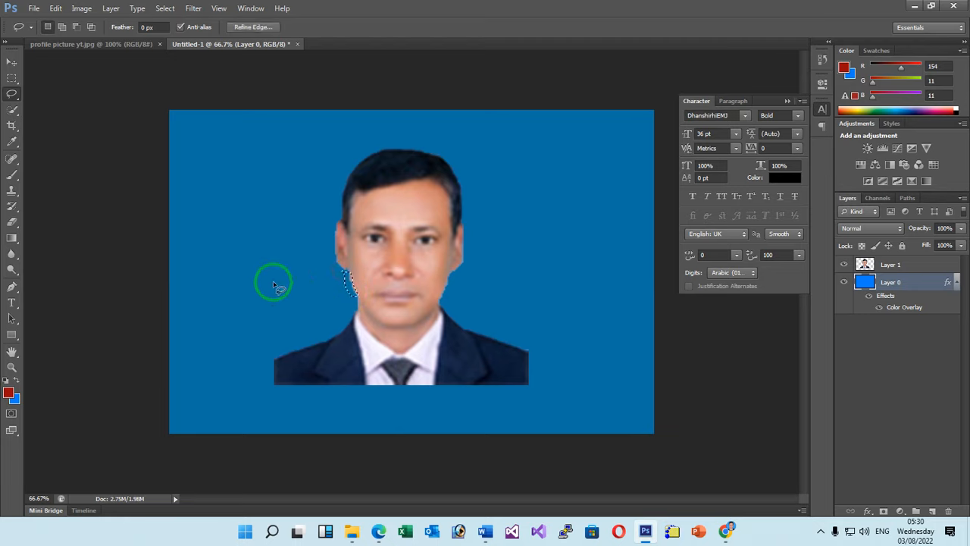
{"action": "left_click", "coordinate": [919, 265]}
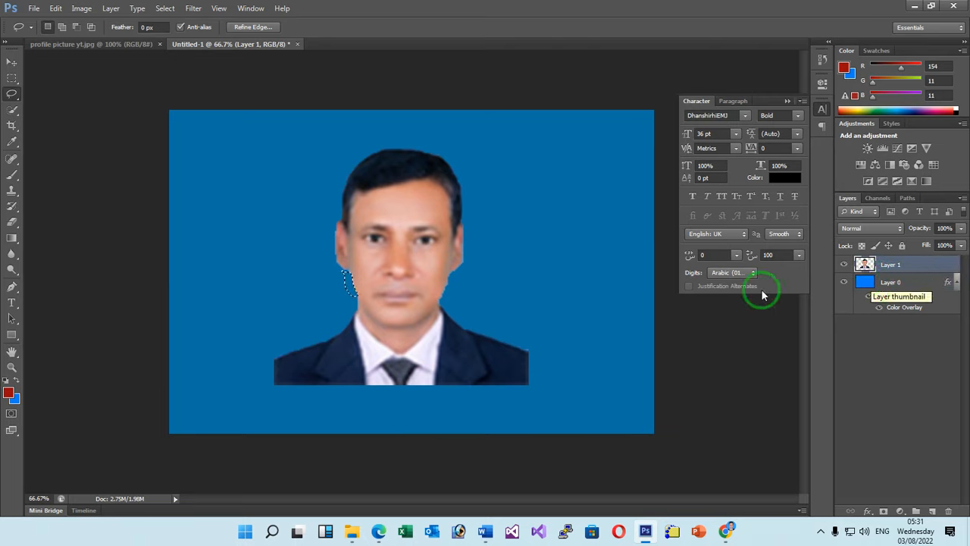
{"action": "left_click", "coordinate": [473, 291]}
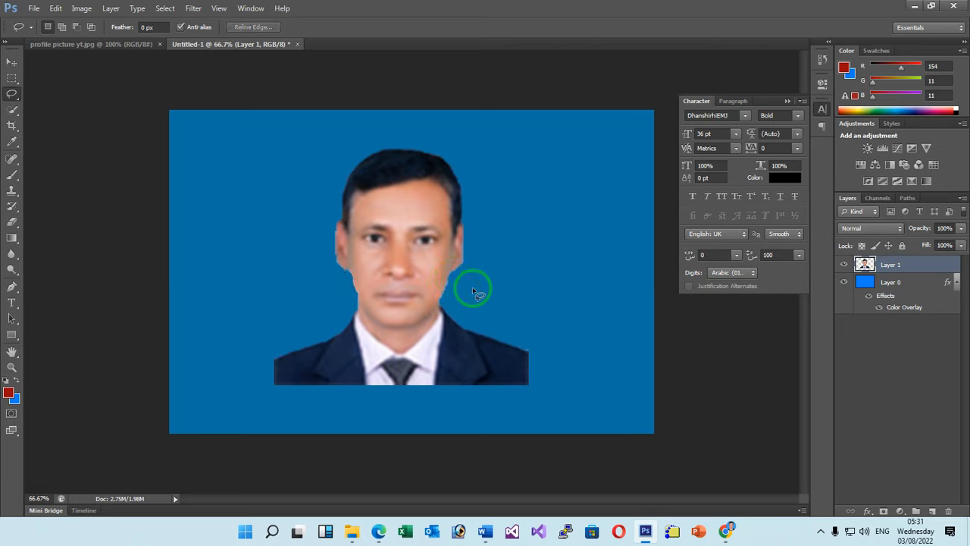
Open the recent file Untitled-1.psd and briefly hide its Layer 2 to check that it holds the beard
{"action": "left_click", "coordinate": [30, 10]}
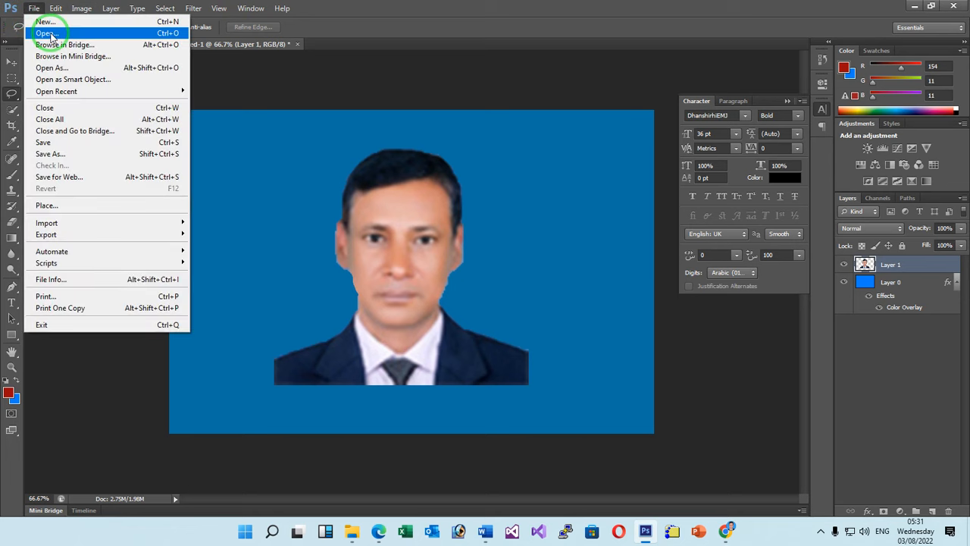
{"action": "mouse_move", "coordinate": [66, 91]}
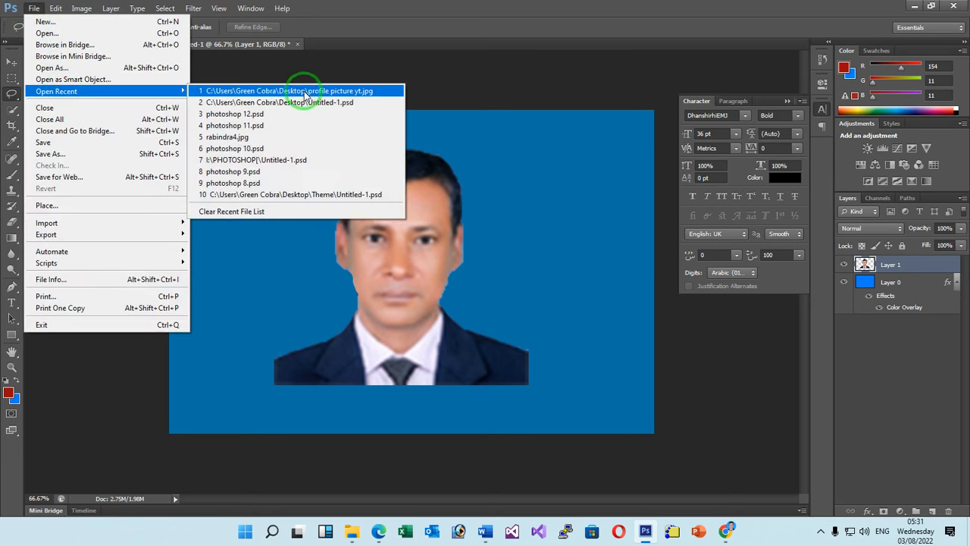
{"action": "left_click", "coordinate": [326, 112]}
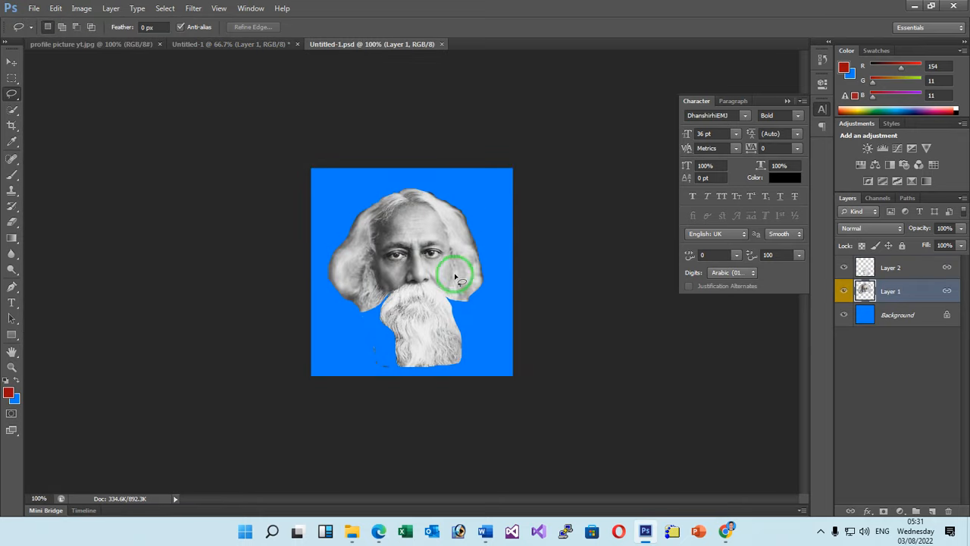
{"action": "left_click", "coordinate": [925, 270]}
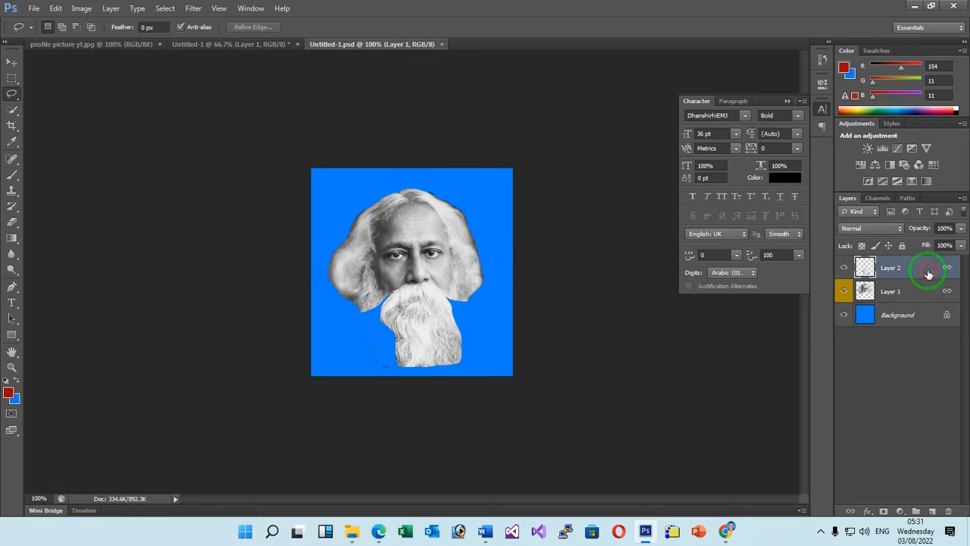
{"action": "left_click", "coordinate": [844, 267]}
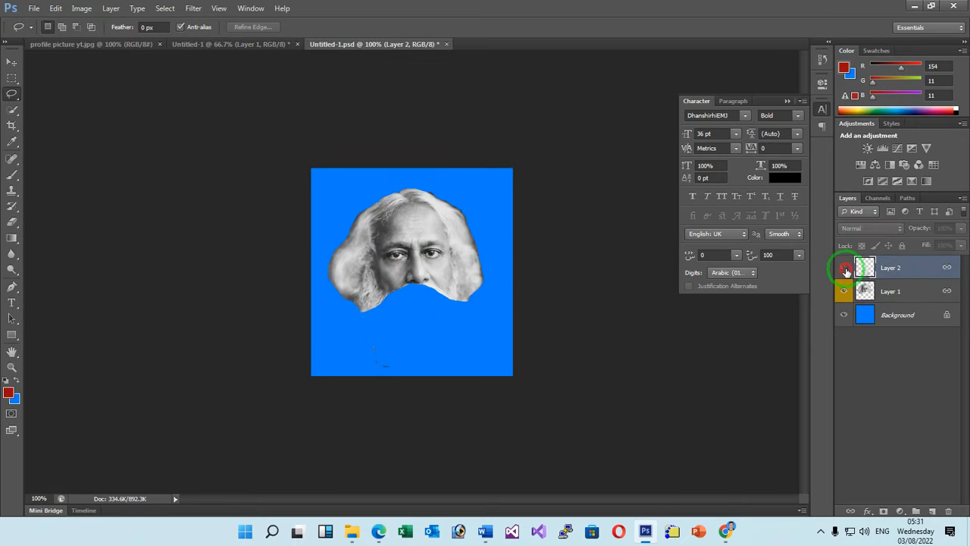
{"action": "left_click", "coordinate": [845, 268]}
Duplicate the beard's Layer 2 into the Untitled-1 document, keeping the name Layer 2
{"action": "left_click", "coordinate": [909, 270]}
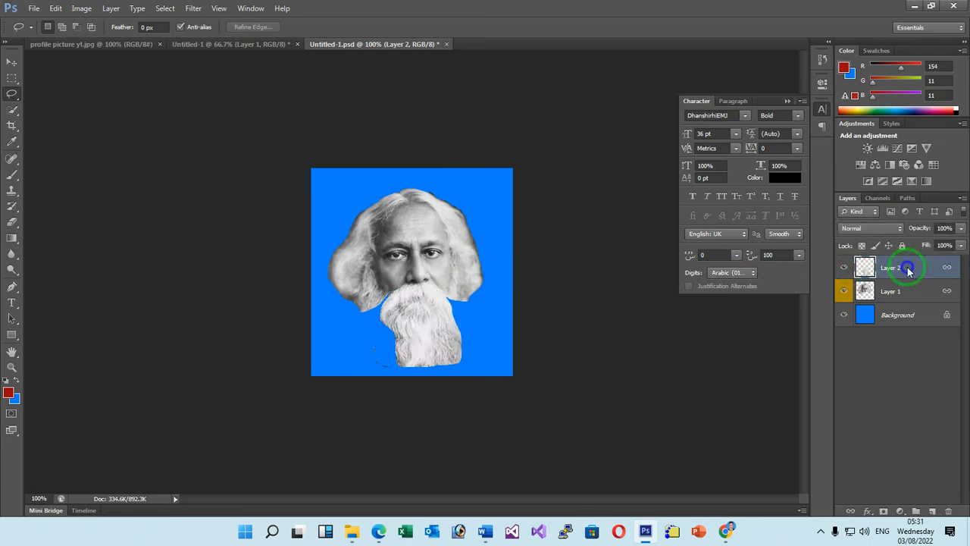
{"action": "right_click", "coordinate": [909, 270]}
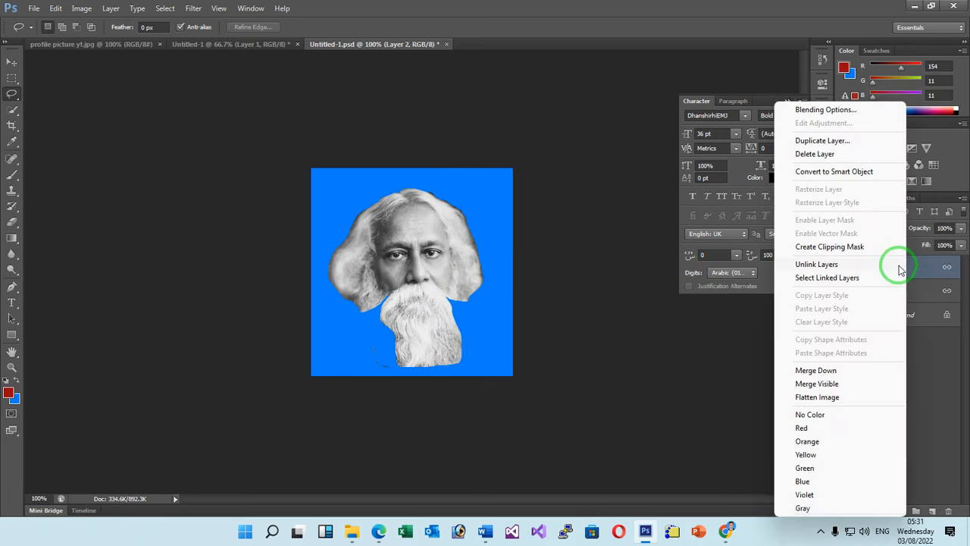
{"action": "left_click", "coordinate": [824, 141]}
{"action": "left_click", "coordinate": [465, 207]}
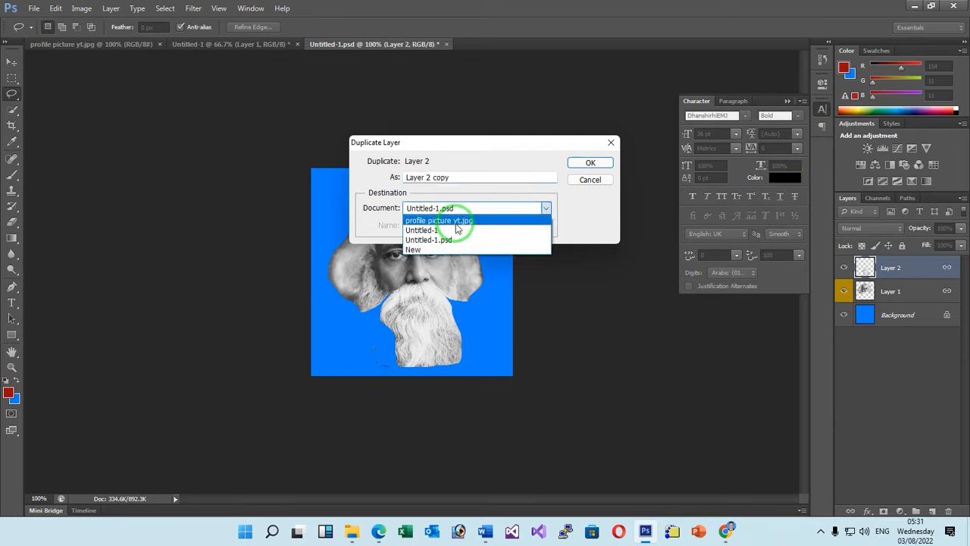
{"action": "left_click", "coordinate": [422, 231]}
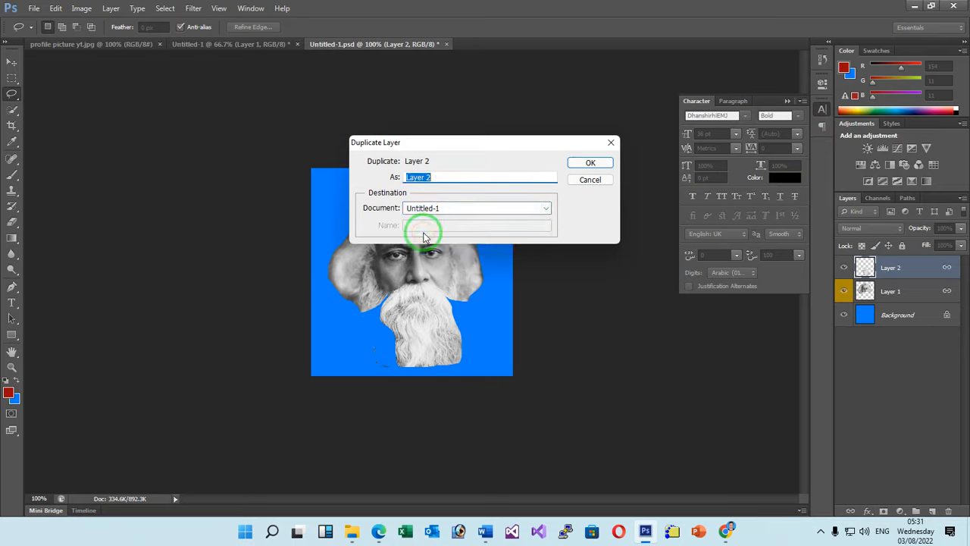
{"action": "left_click", "coordinate": [595, 162]}
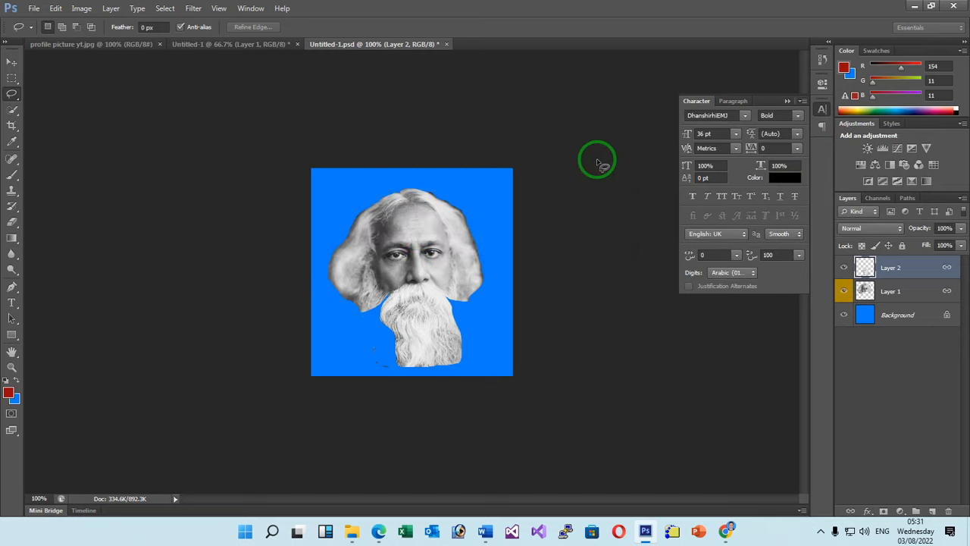
Switch to the Untitled-1 document and move the beard below the man's chin, centred at about X 575 px, Y 583 px
{"action": "left_click", "coordinate": [250, 8]}
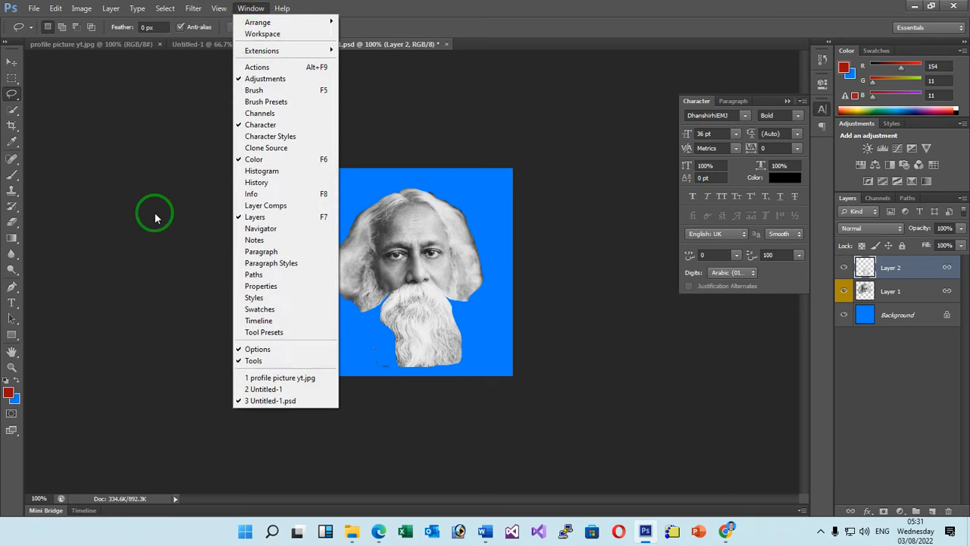
{"action": "left_click", "coordinate": [265, 390]}
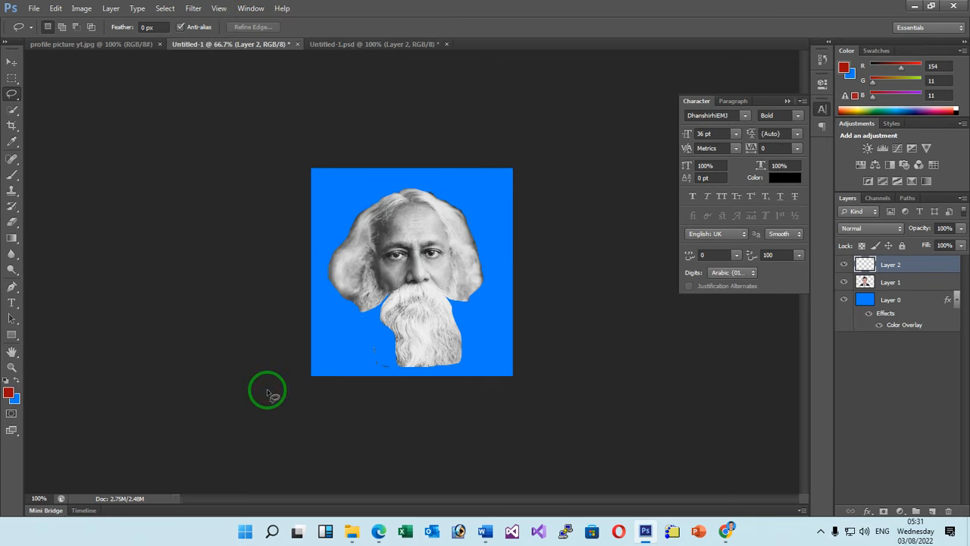
{"action": "left_click", "coordinate": [12, 61]}
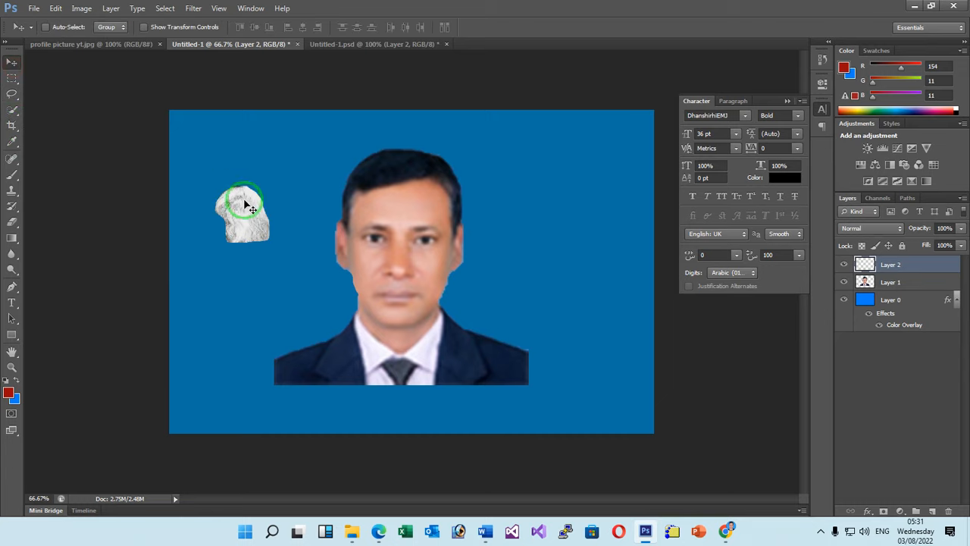
{"action": "left_click_drag", "start_coordinate": [242, 218], "coordinate": [403, 343]}
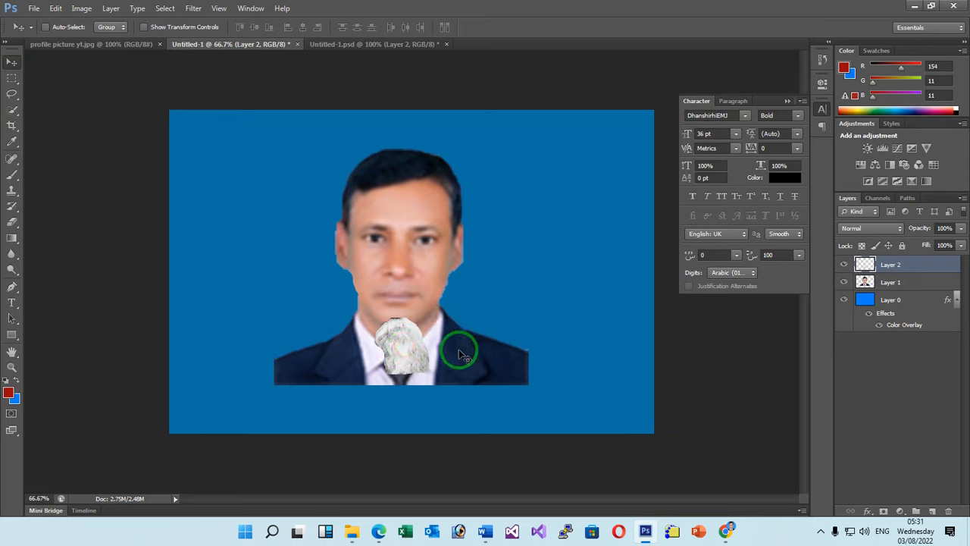
Enlarge the beard with Free Transform to about 158% width and 169% height, centred near X 575 px, Y 543 px, and apply it
{"action": "key", "text": "ctrl+t"}
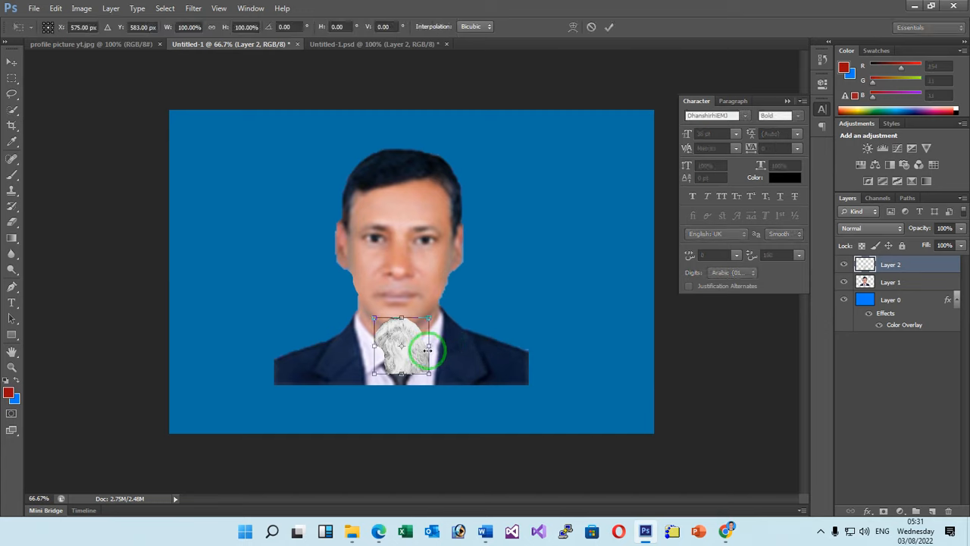
{"action": "left_click_drag", "start_coordinate": [428, 350], "coordinate": [412, 392]}
{"action": "left_click_drag", "start_coordinate": [376, 354], "coordinate": [402, 314]}
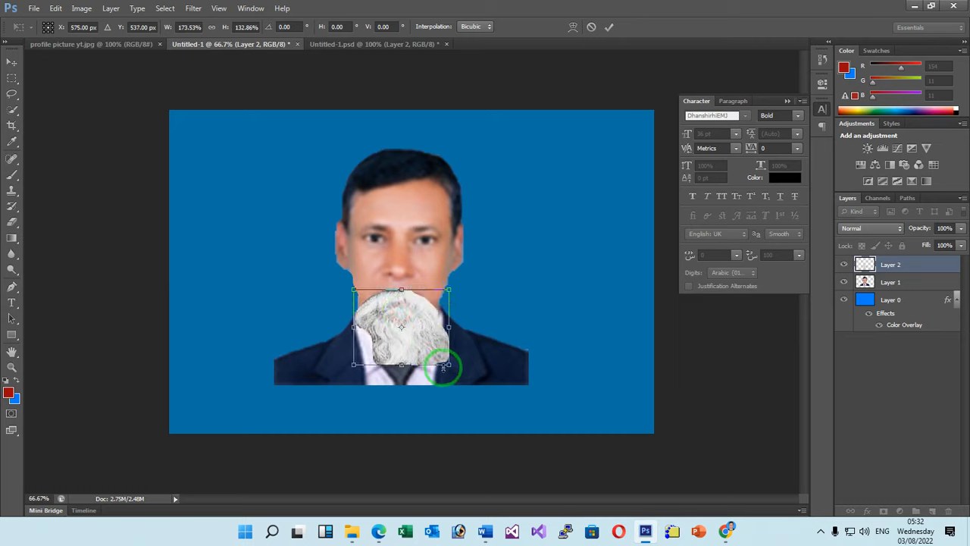
{"action": "left_click_drag", "start_coordinate": [447, 365], "coordinate": [446, 385]}
{"action": "left_click_drag", "start_coordinate": [353, 382], "coordinate": [357, 386]}
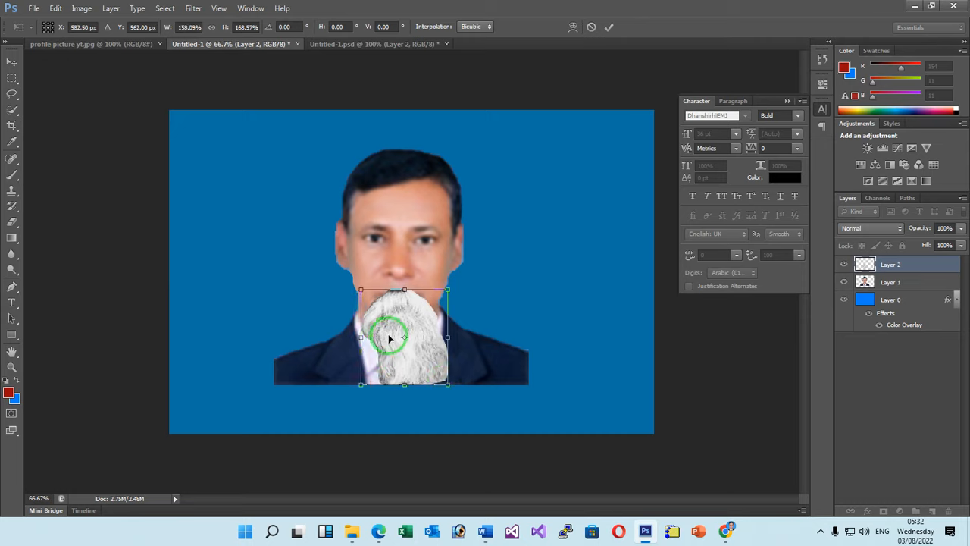
{"action": "left_click_drag", "start_coordinate": [390, 334], "coordinate": [397, 328]}
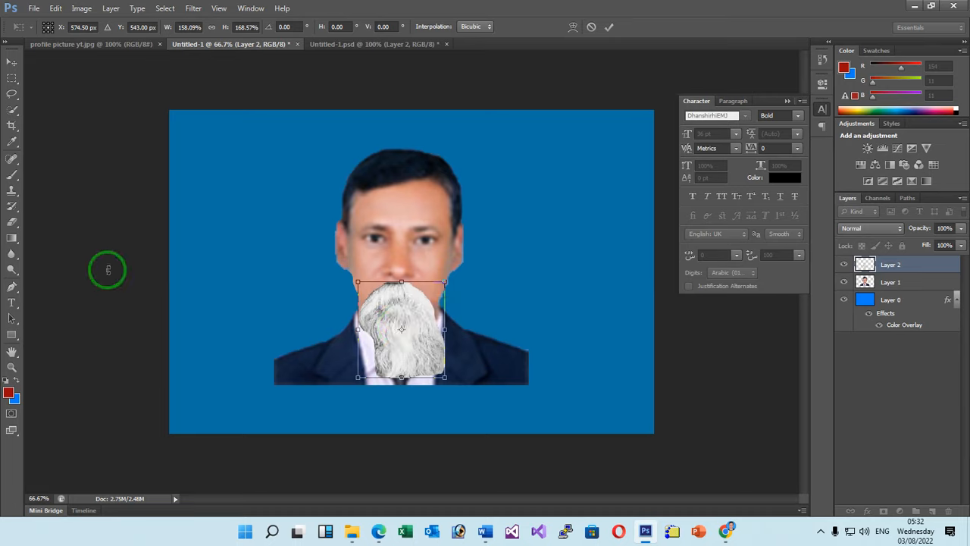
{"action": "left_click", "coordinate": [12, 61]}
{"action": "left_click", "coordinate": [402, 202]}
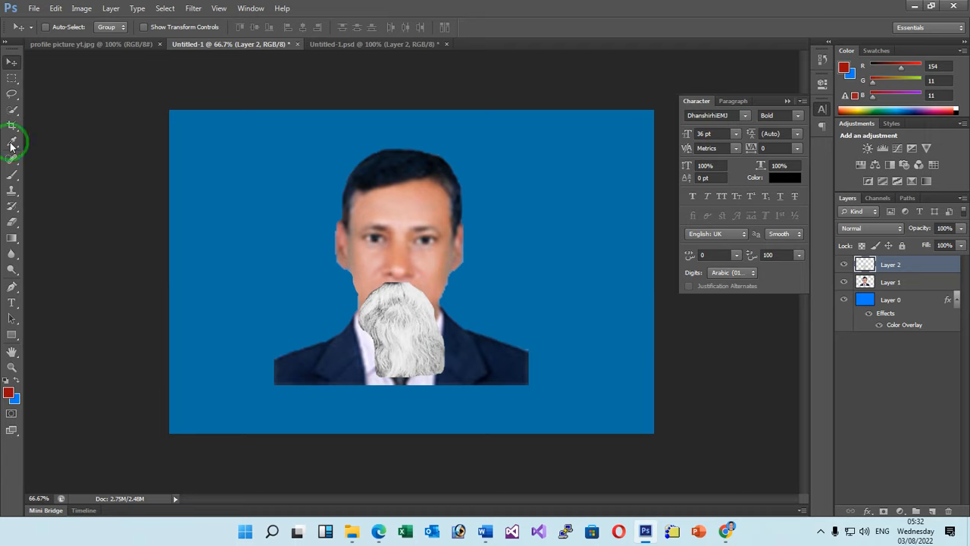
{"action": "left_click", "coordinate": [11, 94]}
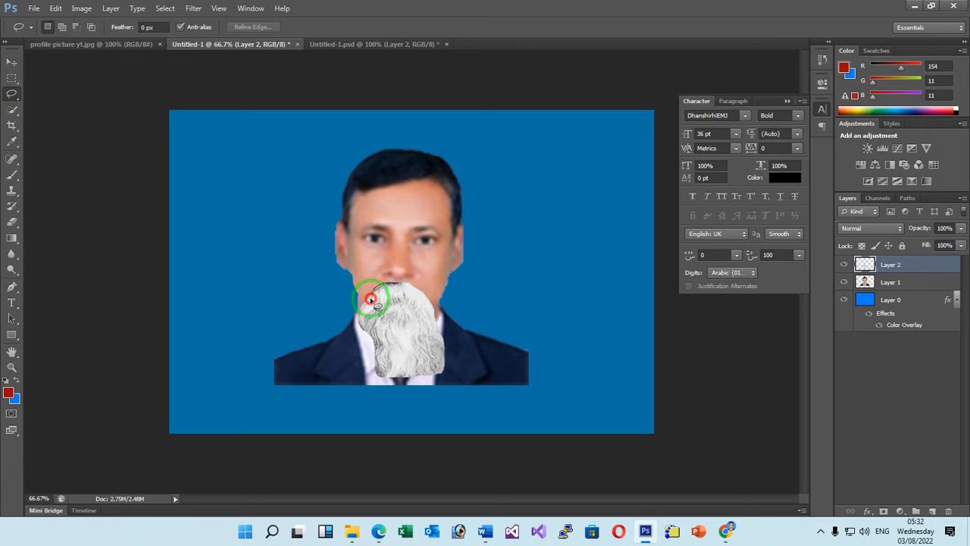
{"action": "mouse_move", "coordinate": [370, 298]}
{"action": "left_mouse_down"}
{"action": "mouse_move", "coordinate": [371, 345]}
{"action": "mouse_move", "coordinate": [394, 375]}
{"action": "mouse_move", "coordinate": [431, 362]}
{"action": "mouse_move", "coordinate": [437, 340]}
{"action": "mouse_move", "coordinate": [421, 301]}
{"action": "left_mouse_up"}
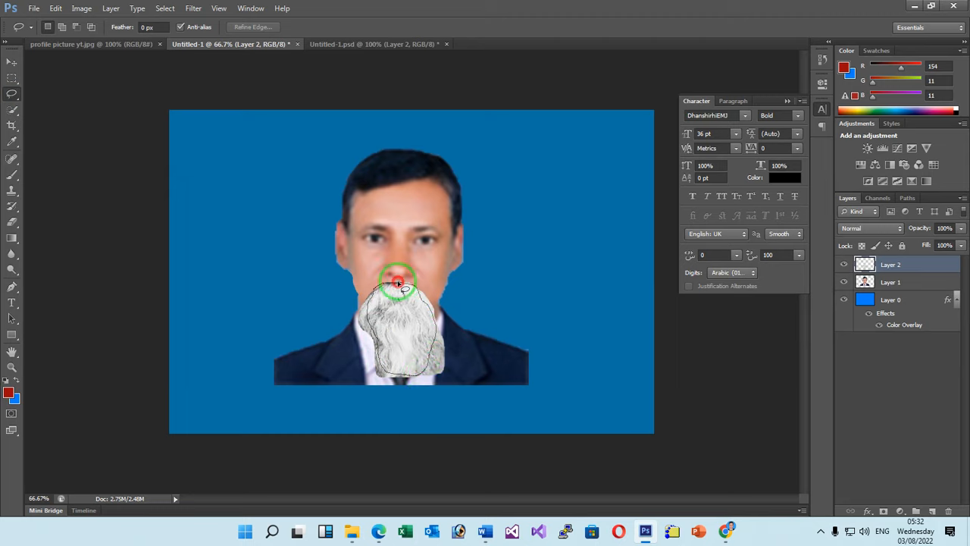
{"action": "left_click_drag", "start_coordinate": [392, 282], "coordinate": [391, 287]}
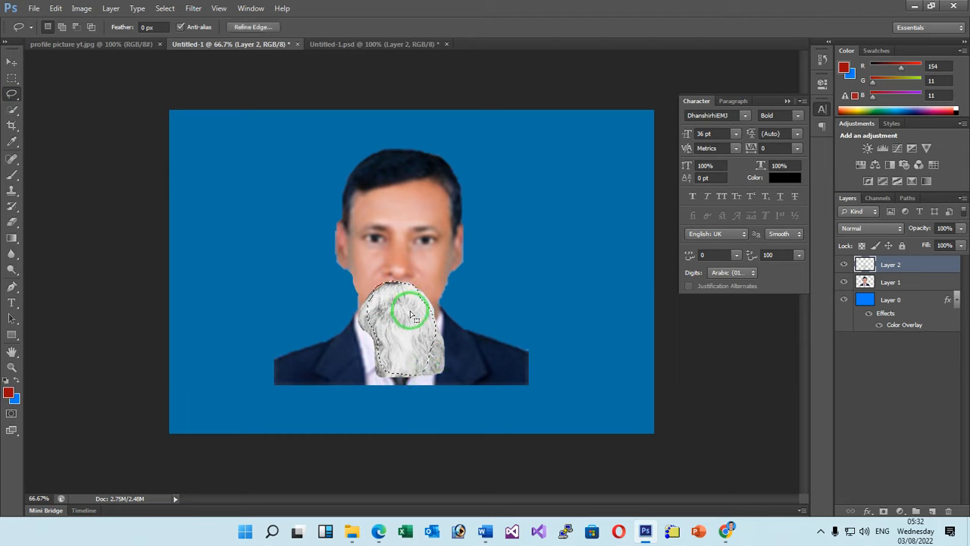
{"action": "left_click", "coordinate": [238, 310]}
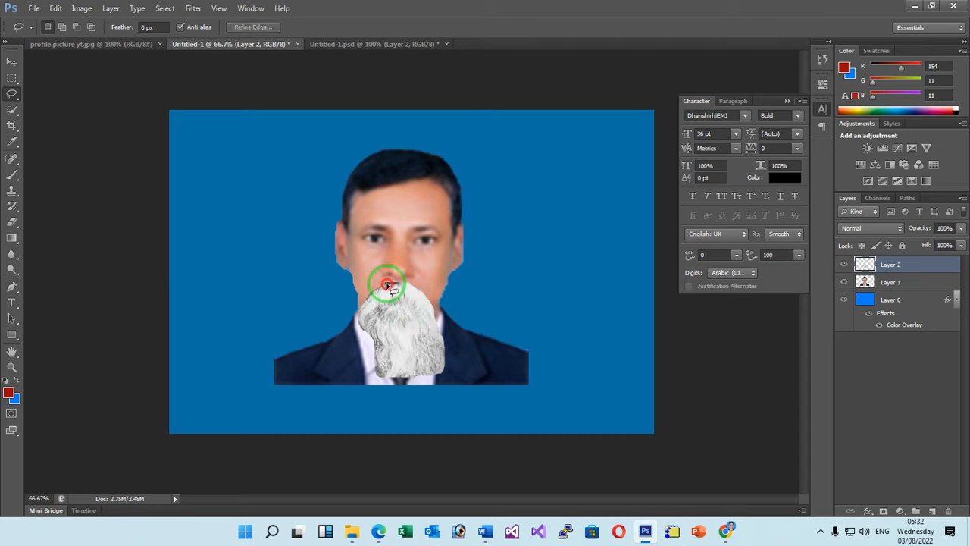
Lasso a strip along the left side of the beard on Layer 2 and delete it
{"action": "mouse_move", "coordinate": [387, 285]}
{"action": "left_mouse_down"}
{"action": "mouse_move", "coordinate": [371, 327]}
{"action": "mouse_move", "coordinate": [375, 371]}
{"action": "mouse_move", "coordinate": [386, 373]}
{"action": "mouse_move", "coordinate": [370, 295]}
{"action": "mouse_move", "coordinate": [356, 317]}
{"action": "mouse_move", "coordinate": [374, 367]}
{"action": "mouse_move", "coordinate": [384, 368]}
{"action": "left_mouse_up"}
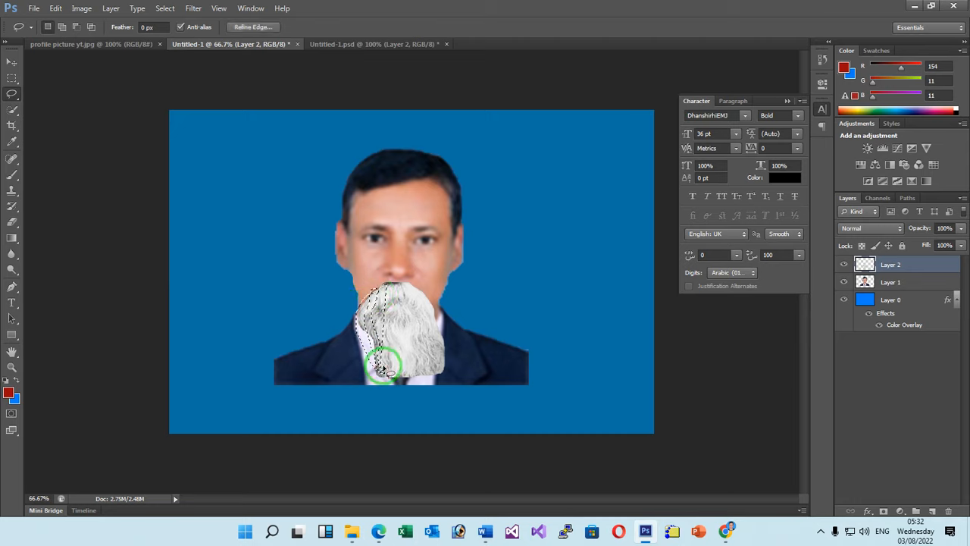
{"action": "key", "text": "Delete"}
{"action": "left_click", "coordinate": [518, 279]}
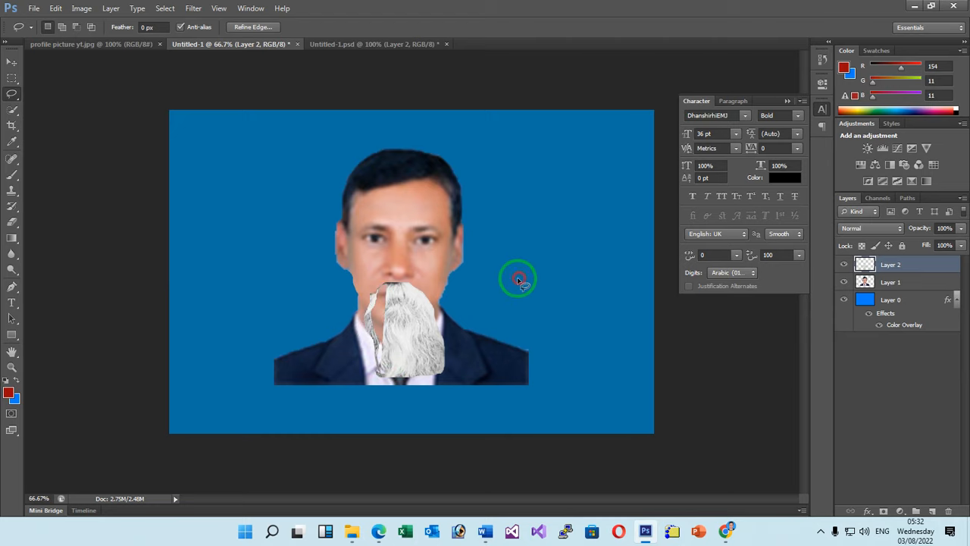
Select the whole canvas and hide the trimmed beard on Layer 2
{"action": "key", "text": "ctrl+a"}
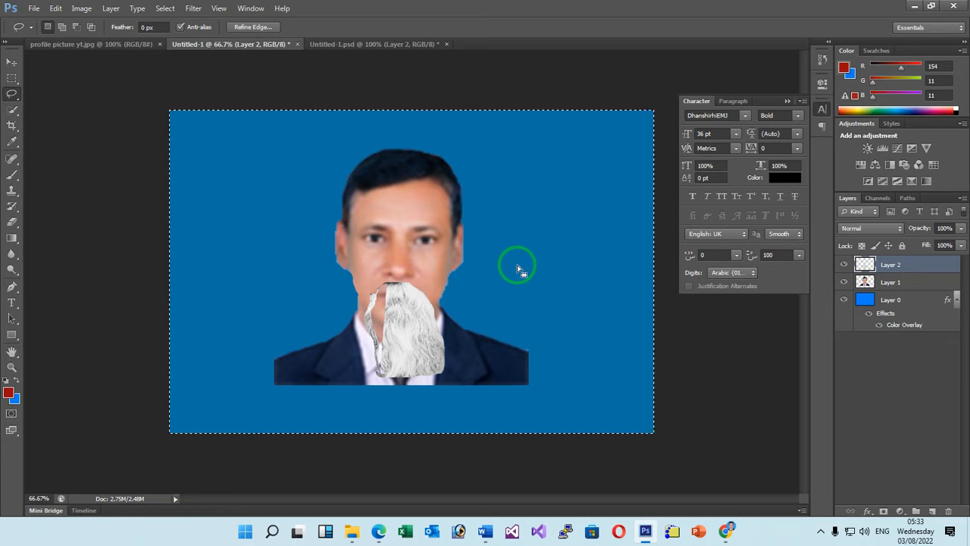
{"action": "left_click", "coordinate": [14, 94]}
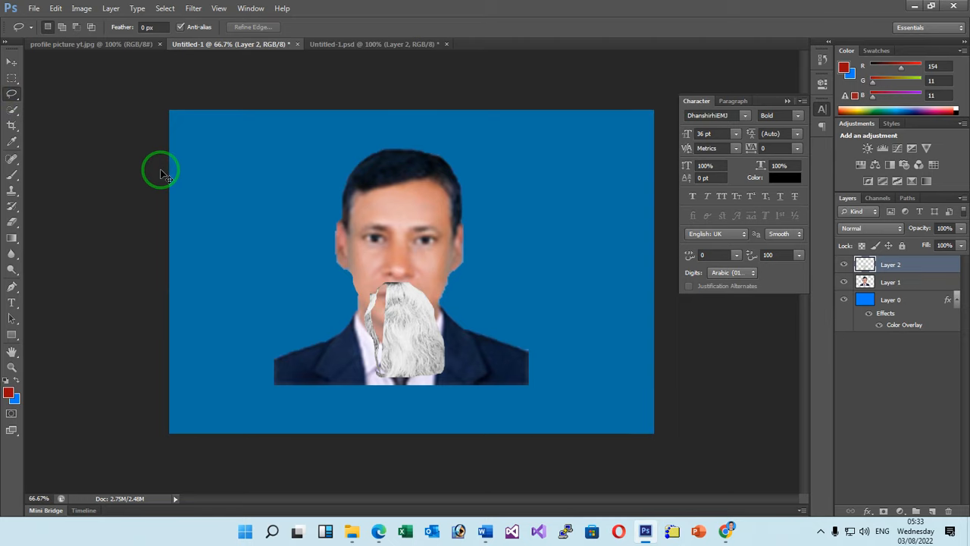
{"action": "key", "text": "ctrl+a"}
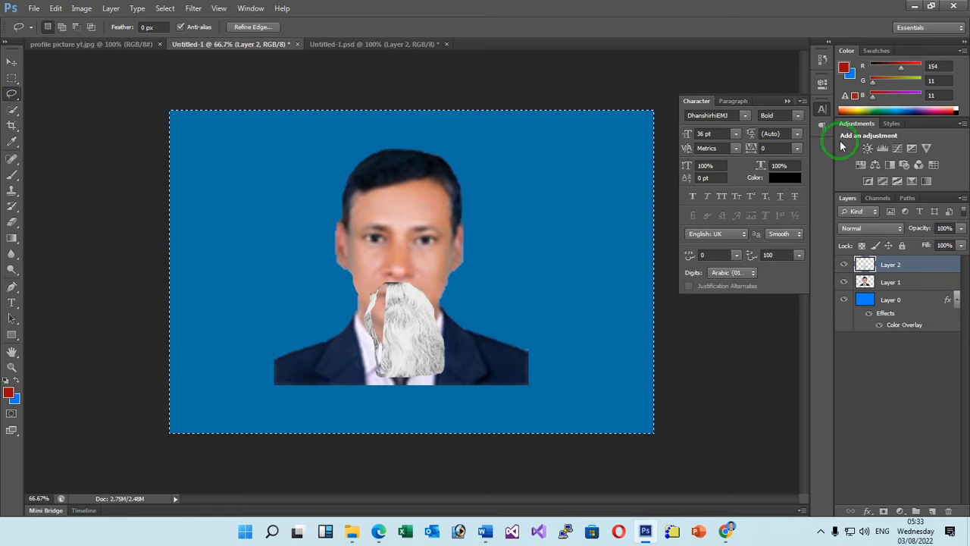
{"action": "left_click", "coordinate": [844, 263]}
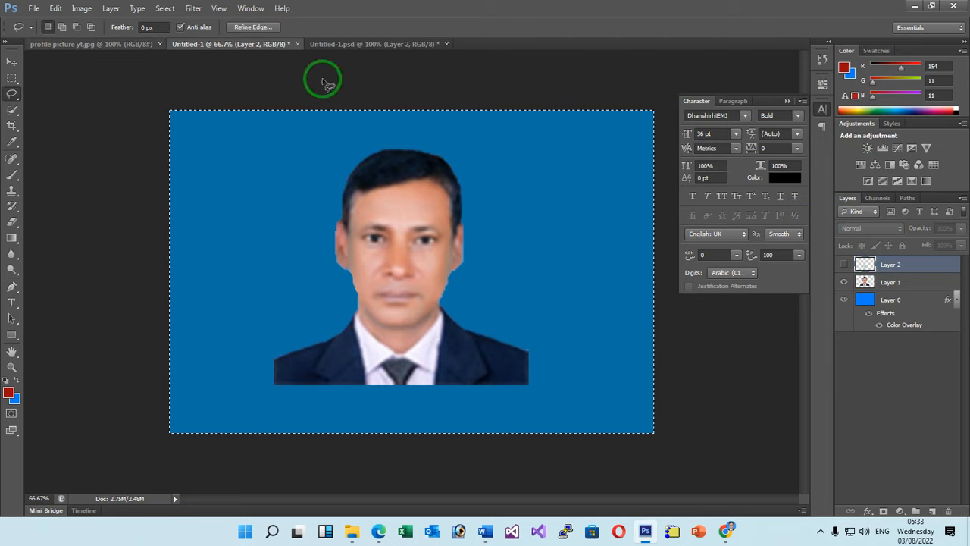
Duplicate the beard's Layer 2 from Untitled-1.psd into the Untitled-1 document and return to that document
{"action": "left_click", "coordinate": [218, 9]}
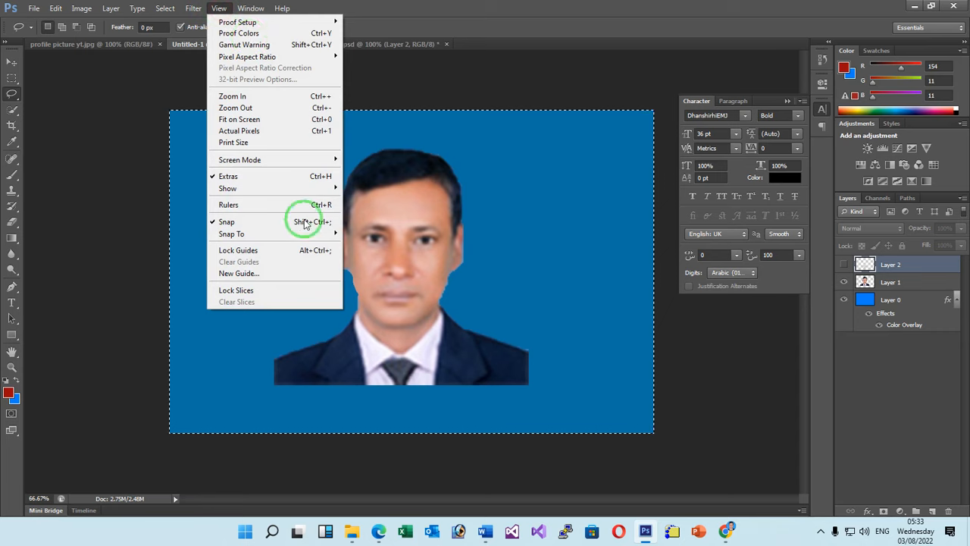
{"action": "mouse_move", "coordinate": [255, 9]}
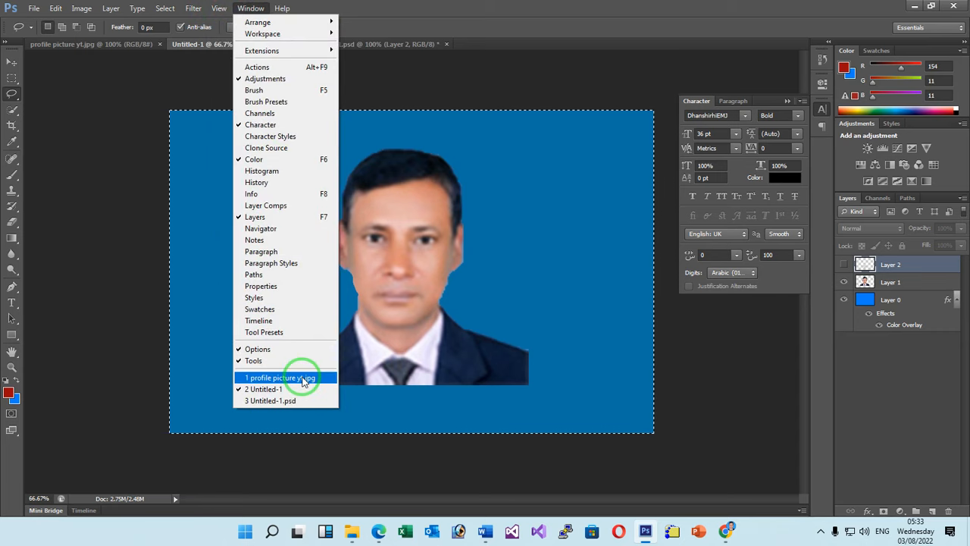
{"action": "left_click_drag", "start_coordinate": [302, 380], "coordinate": [296, 400]}
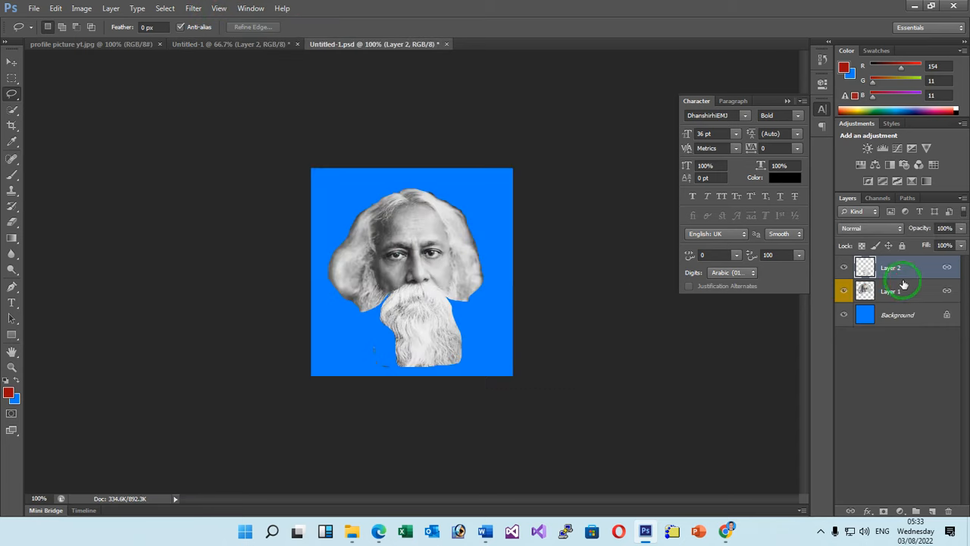
{"action": "left_click", "coordinate": [903, 270]}
{"action": "right_click", "coordinate": [916, 276]}
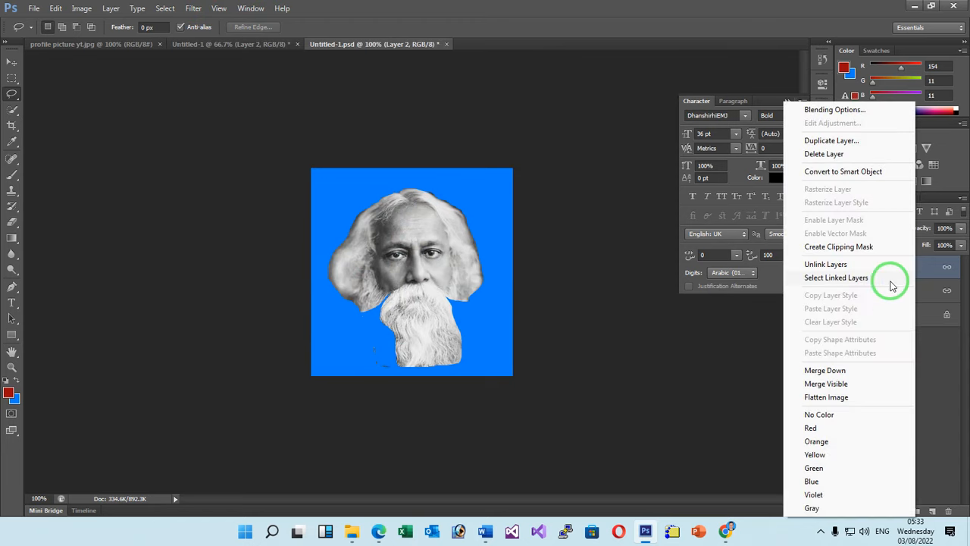
{"action": "left_click", "coordinate": [828, 141]}
{"action": "left_click", "coordinate": [439, 209]}
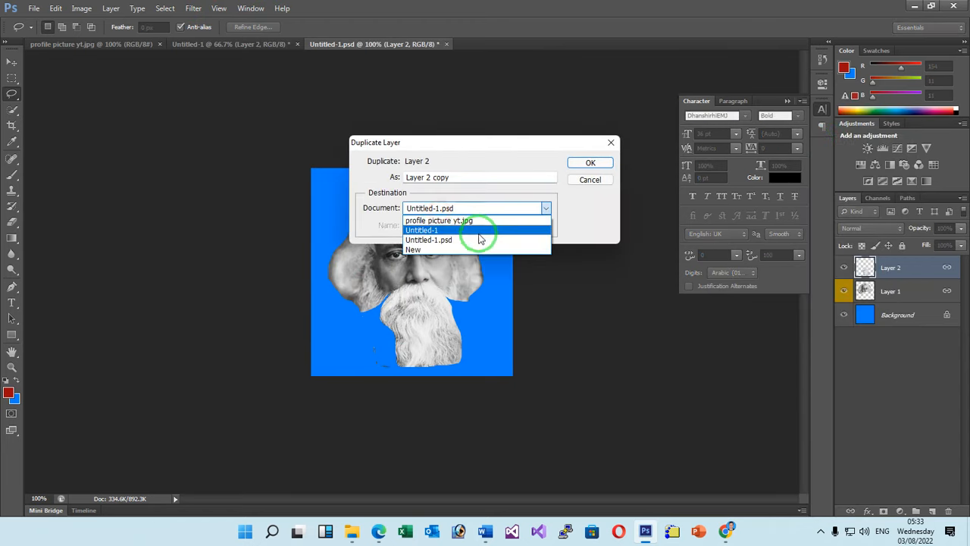
{"action": "left_click", "coordinate": [466, 231]}
{"action": "left_click", "coordinate": [591, 162]}
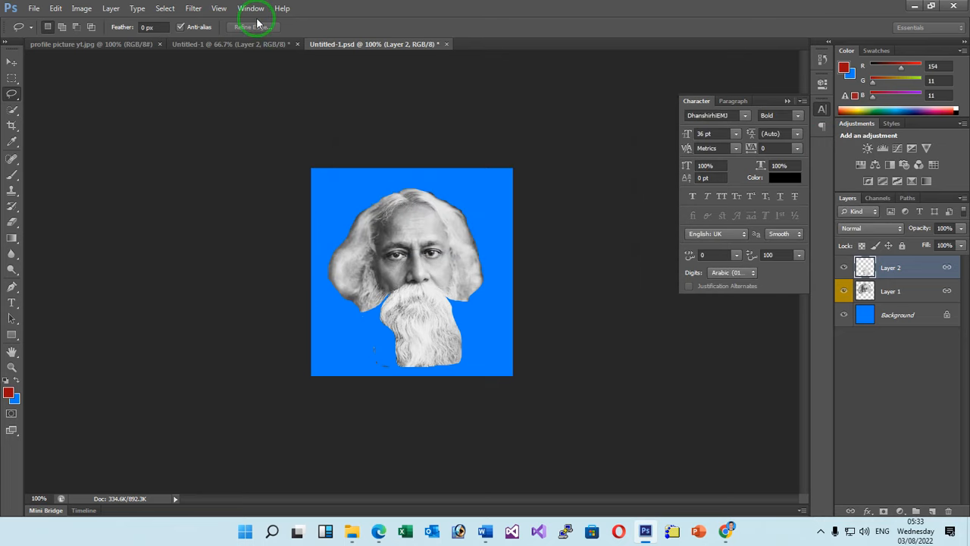
{"action": "left_click", "coordinate": [251, 8]}
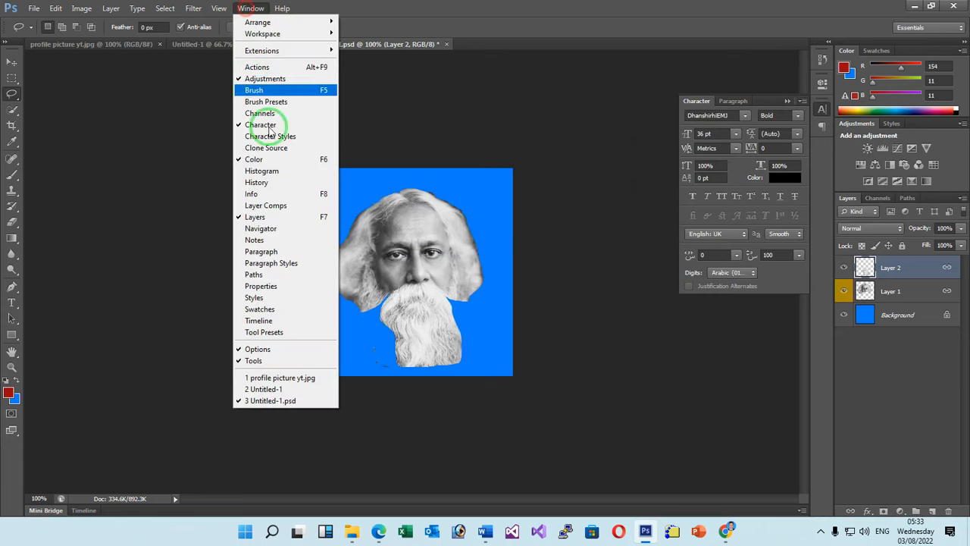
{"action": "left_click", "coordinate": [263, 389]}
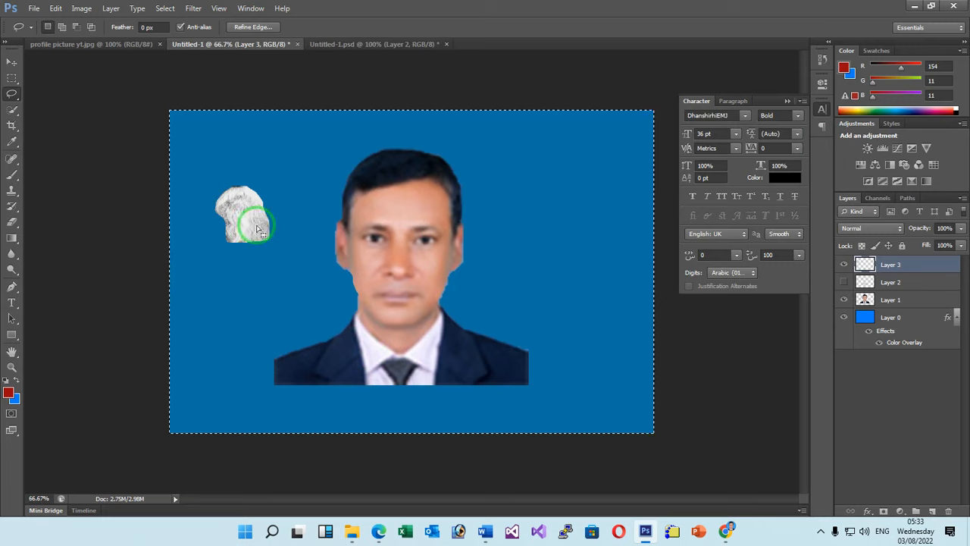
Move the man's portrait on Layer 1 slightly down and clear the selection
{"action": "mouse_move", "coordinate": [255, 226]}
{"action": "left_mouse_down"}
{"action": "mouse_move", "coordinate": [310, 259]}
{"action": "mouse_move", "coordinate": [256, 225]}
{"action": "left_mouse_up"}
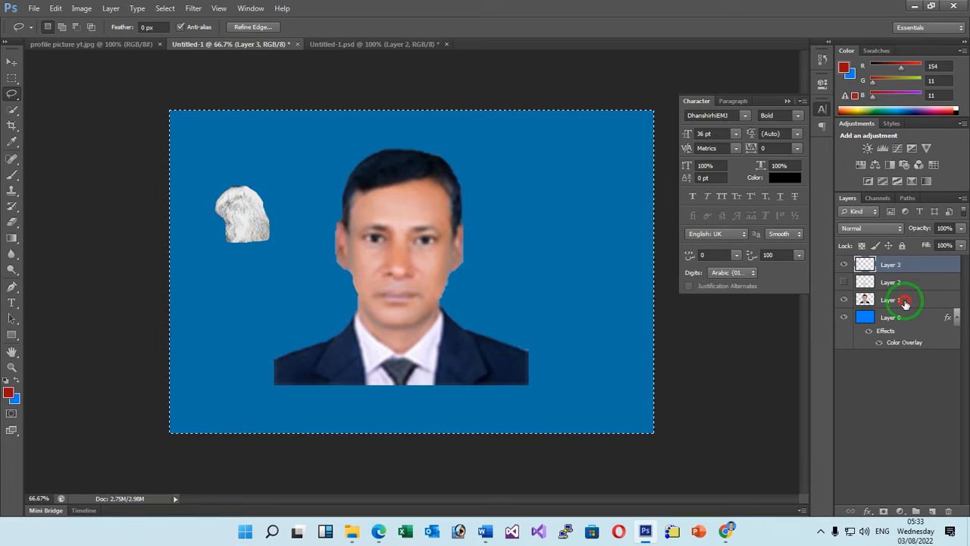
{"action": "left_click", "coordinate": [882, 300]}
{"action": "mouse_move", "coordinate": [252, 223]}
{"action": "left_mouse_down"}
{"action": "mouse_move", "coordinate": [382, 322]}
{"action": "mouse_move", "coordinate": [364, 336]}
{"action": "mouse_move", "coordinate": [275, 262]}
{"action": "mouse_move", "coordinate": [242, 210]}
{"action": "mouse_move", "coordinate": [249, 225]}
{"action": "left_mouse_up"}
{"action": "left_click", "coordinate": [11, 62]}
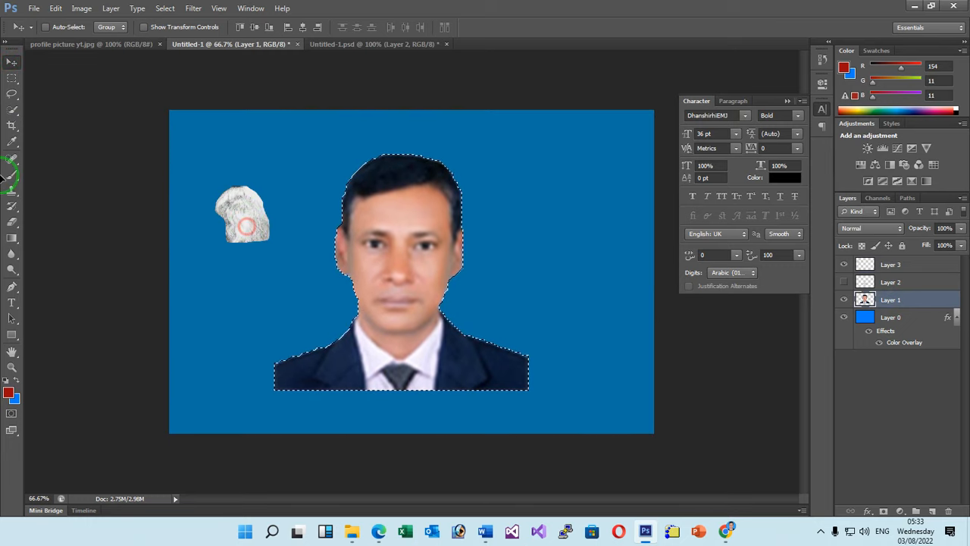
{"action": "left_click", "coordinate": [11, 78]}
{"action": "left_click", "coordinate": [137, 107]}
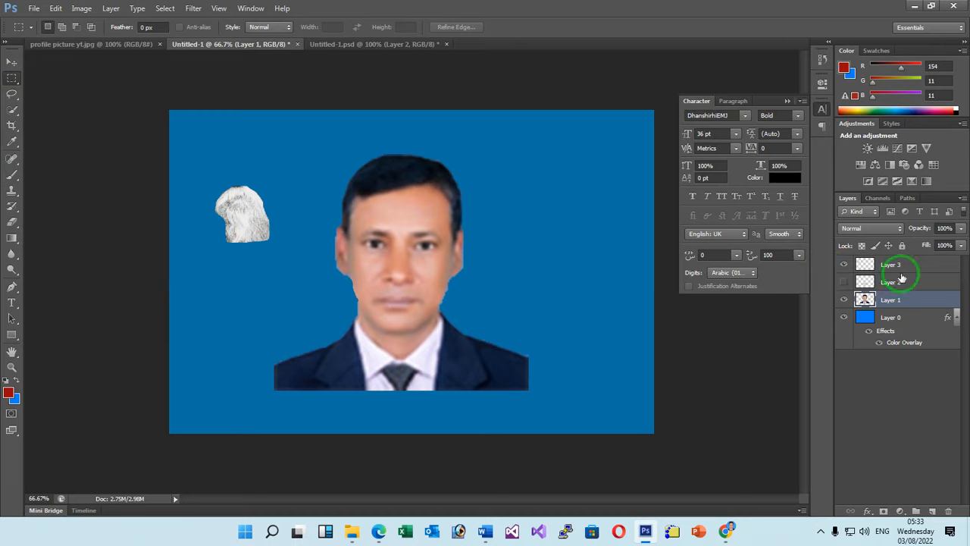
Move the new beard on Layer 3 below the man's mouth, centred at about X 587 px, Y 567 px
{"action": "left_click", "coordinate": [893, 264]}
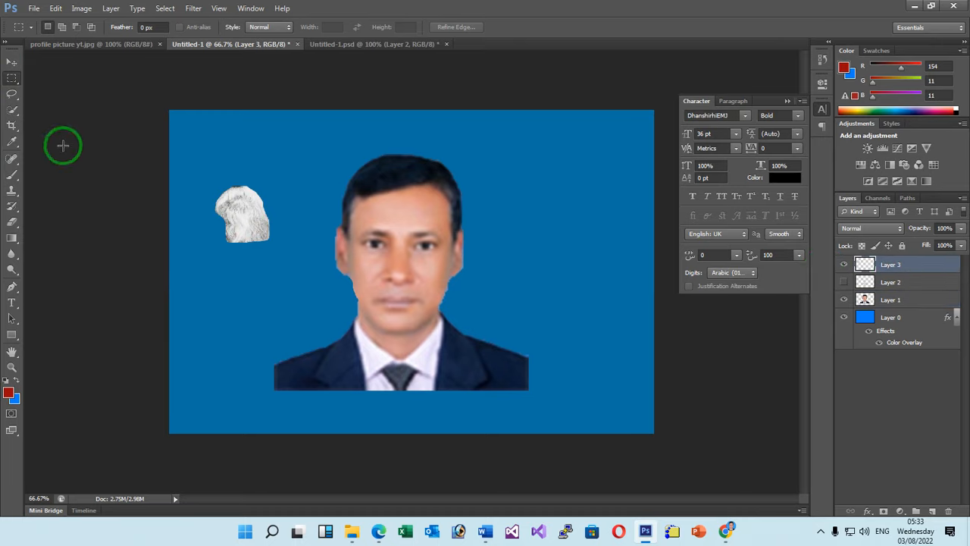
{"action": "left_click", "coordinate": [11, 61]}
{"action": "mouse_move", "coordinate": [255, 219]}
{"action": "left_mouse_down"}
{"action": "mouse_move", "coordinate": [396, 335]}
{"action": "mouse_move", "coordinate": [426, 345]}
{"action": "mouse_move", "coordinate": [410, 341]}
{"action": "mouse_move", "coordinate": [416, 336]}
{"action": "mouse_move", "coordinate": [417, 345]}
{"action": "left_mouse_up"}
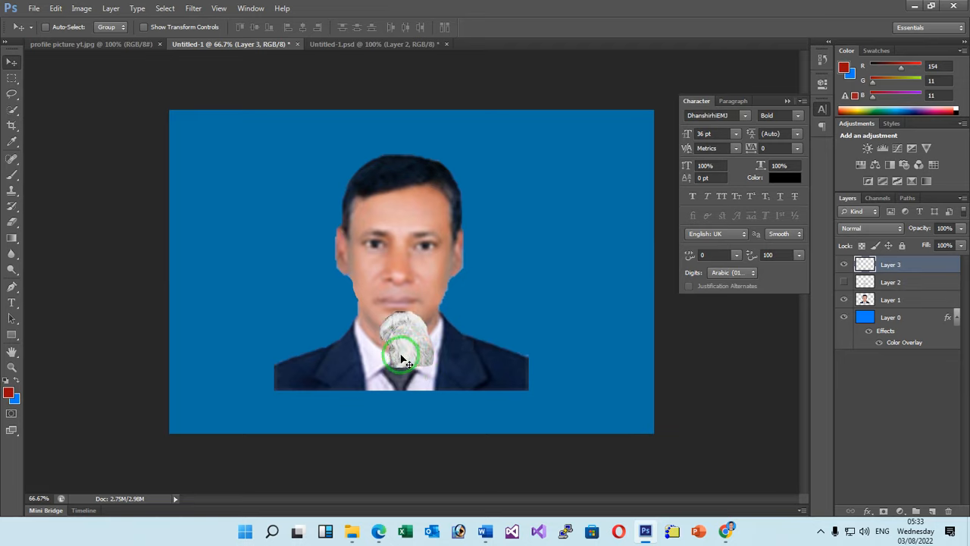
Widen the Layer 3 beard with Free Transform to about 121% width, centred near X 573.5 px, and apply it
{"action": "key", "text": "ctrl+t"}
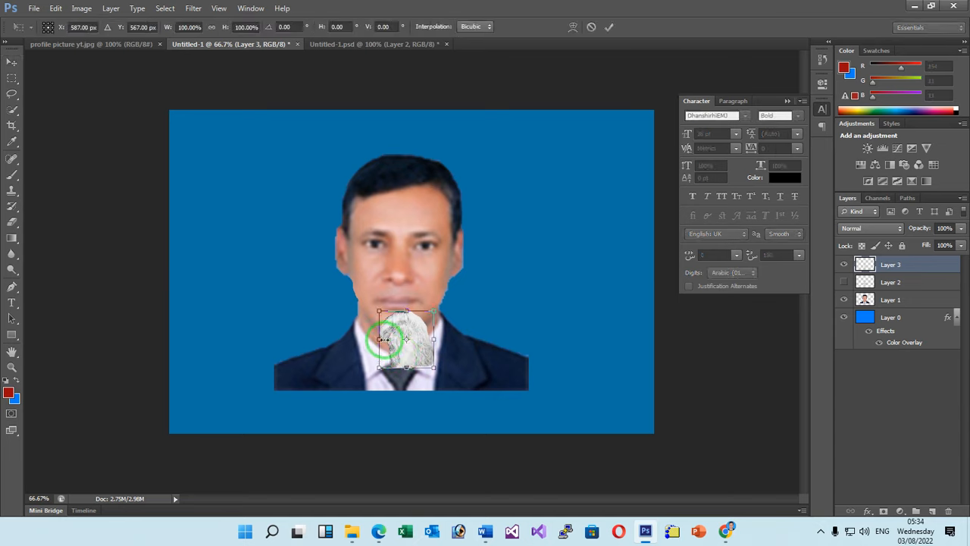
{"action": "left_click_drag", "start_coordinate": [382, 339], "coordinate": [370, 345]}
{"action": "left_click", "coordinate": [13, 64]}
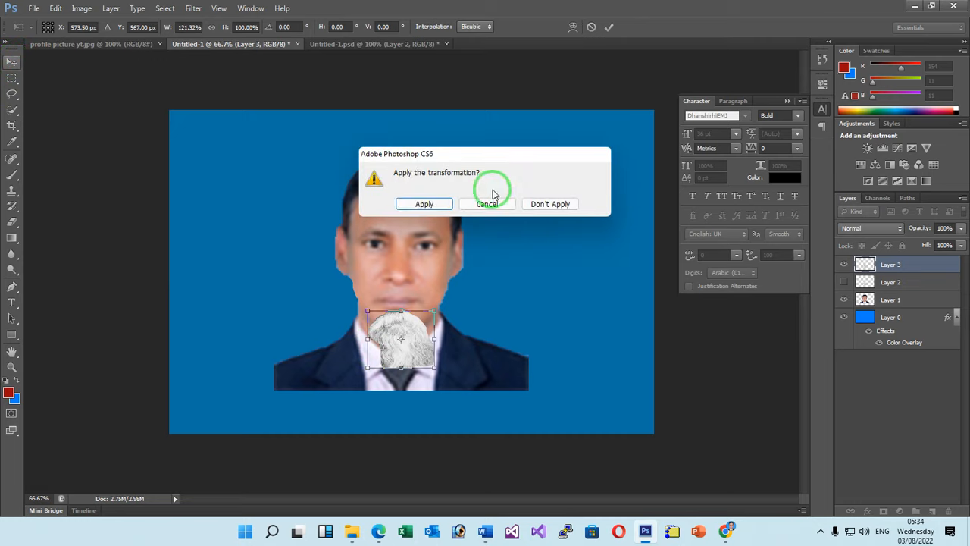
{"action": "left_click", "coordinate": [413, 200]}
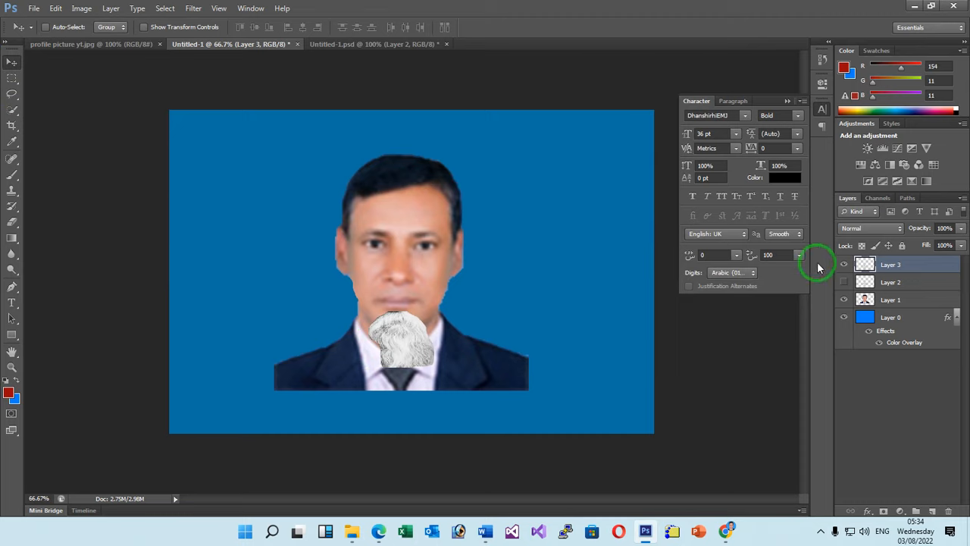
Browse the filters for the portrait's Layer 1 and open Field Blur on it
{"action": "left_click", "coordinate": [897, 303]}
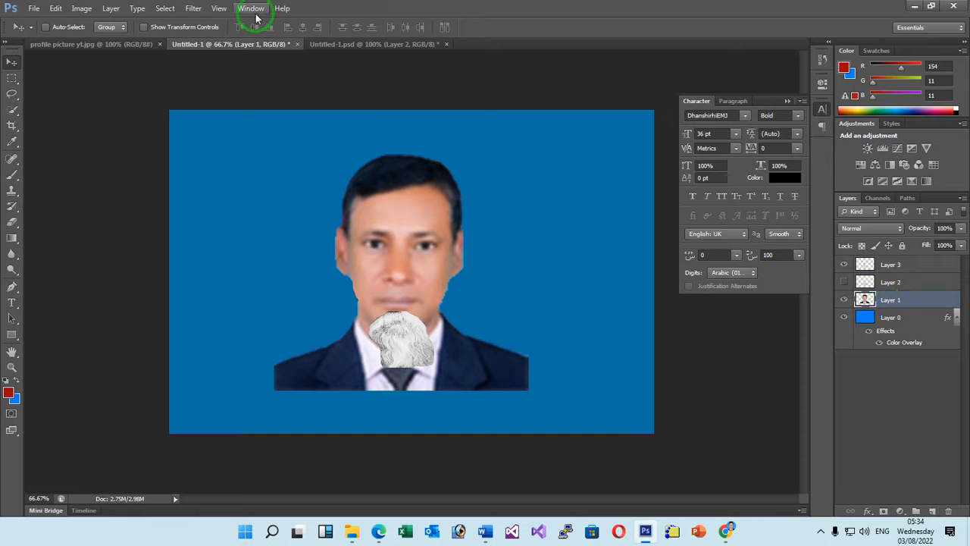
{"action": "left_click", "coordinate": [195, 9]}
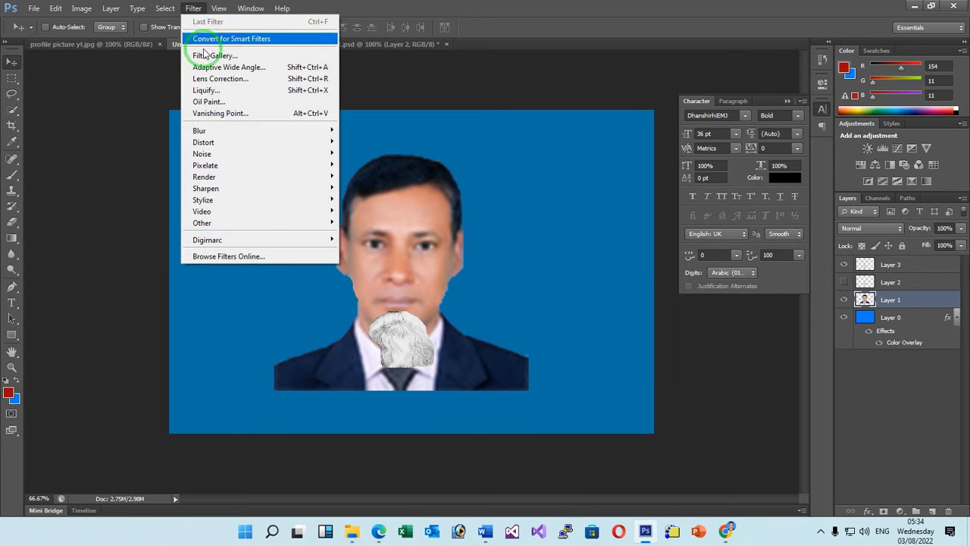
{"action": "mouse_move", "coordinate": [224, 134]}
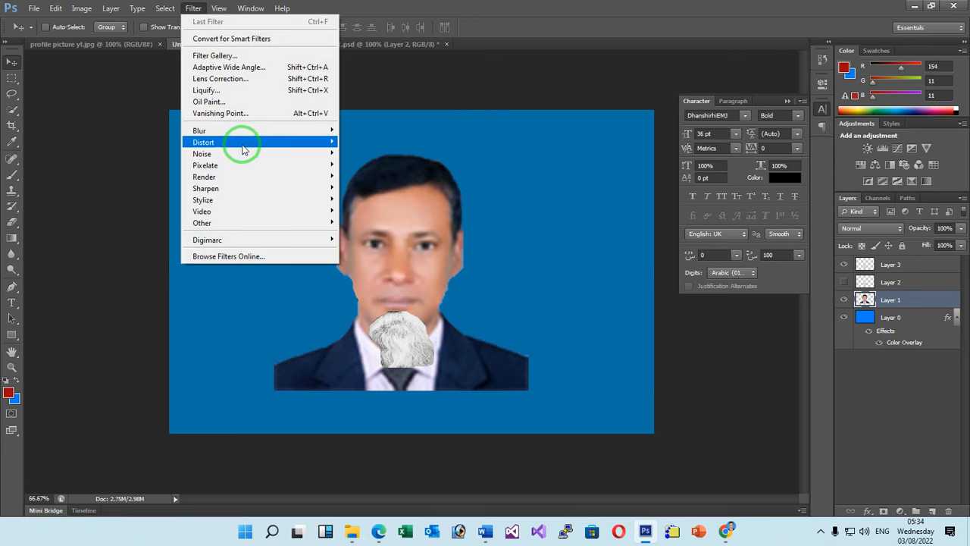
{"action": "mouse_move", "coordinate": [239, 167]}
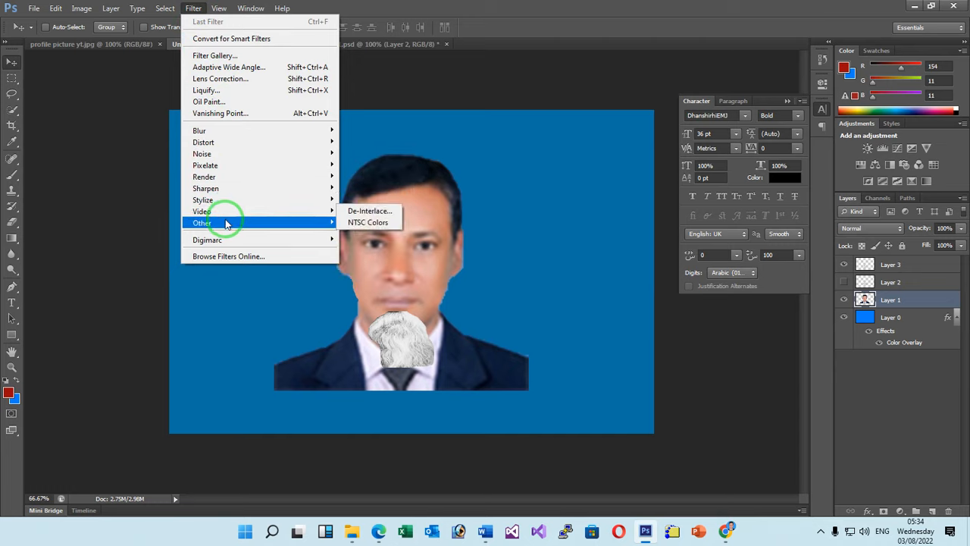
{"action": "mouse_move", "coordinate": [224, 228]}
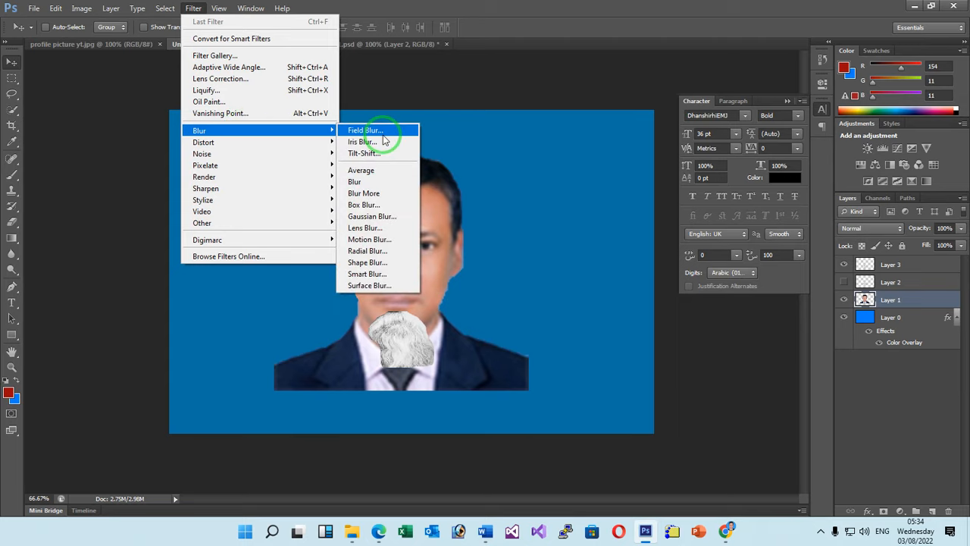
{"action": "left_click", "coordinate": [383, 136]}
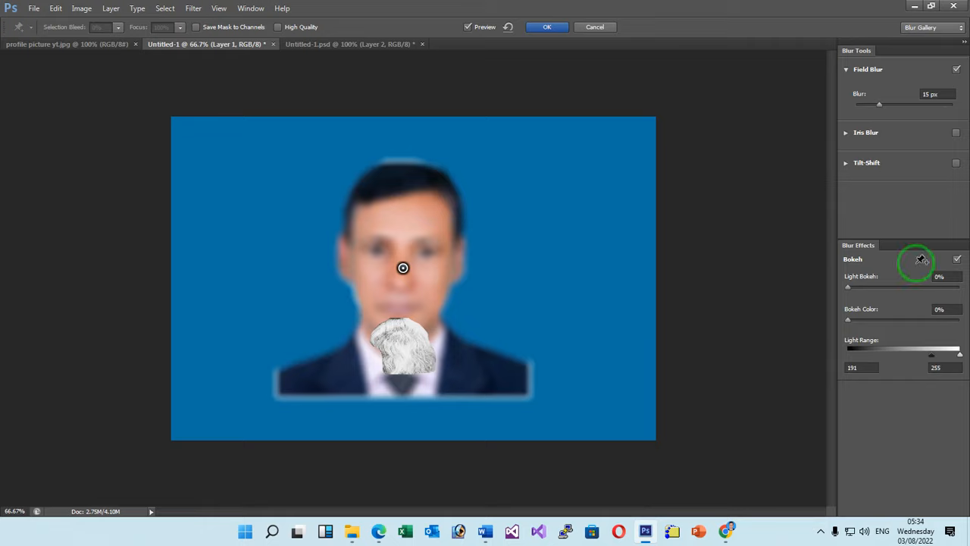
Add a second Field Blur pin outside the canvas, to the right of the portrait, and reset the Blur Gallery workspace
{"action": "left_click", "coordinate": [775, 331]}
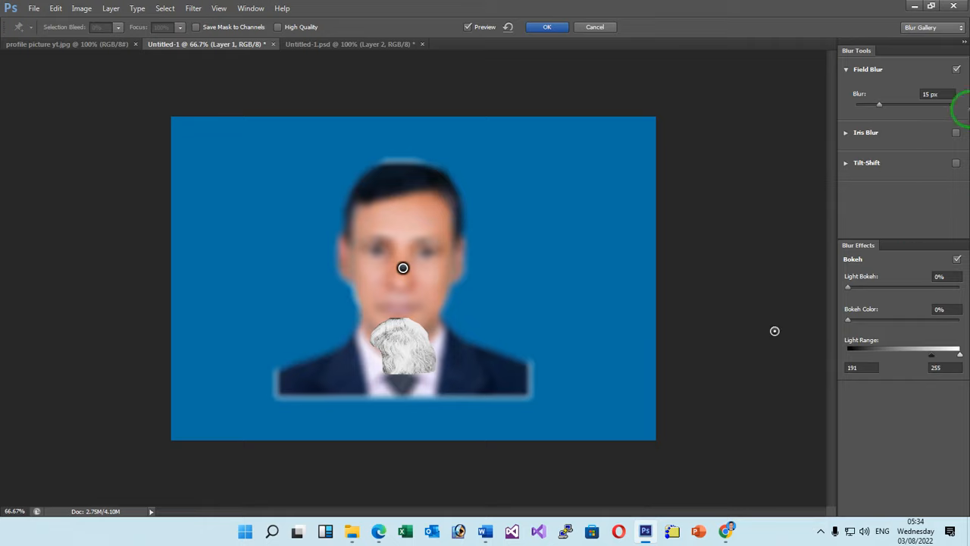
{"action": "left_click", "coordinate": [924, 30]}
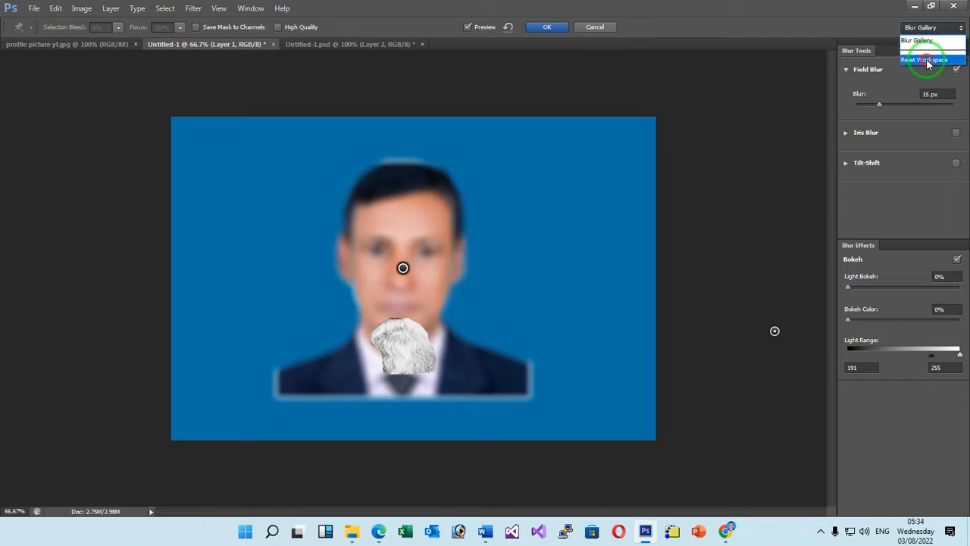
{"action": "left_click", "coordinate": [927, 59]}
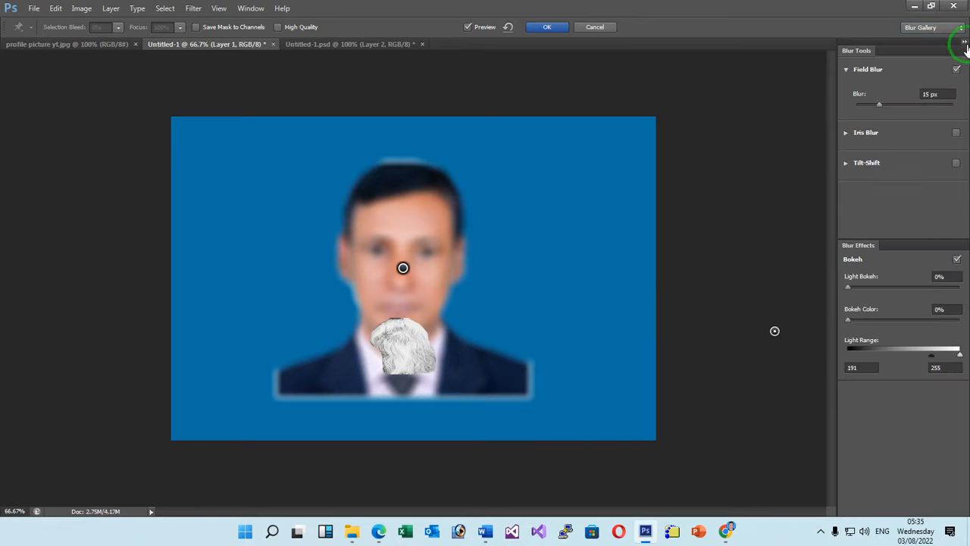
Cancel the pending Field Blur on the portrait's Layer 1 without applying it
{"action": "left_click", "coordinate": [931, 30]}
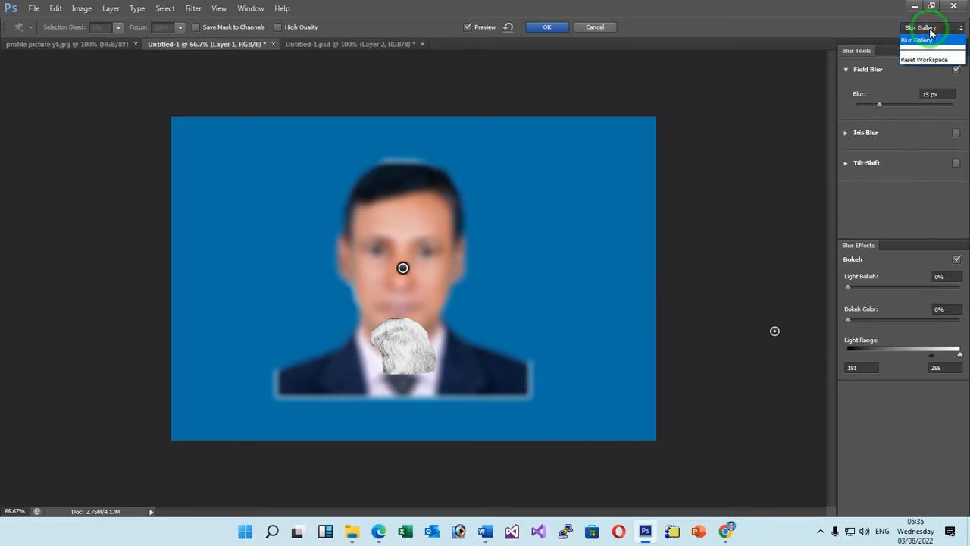
{"action": "left_click", "coordinate": [930, 31]}
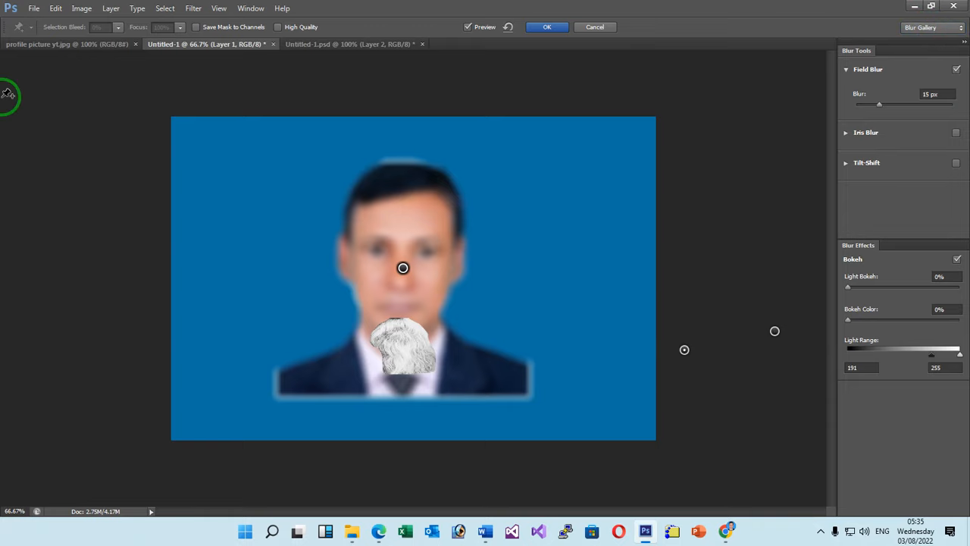
{"action": "key", "text": "Escape"}
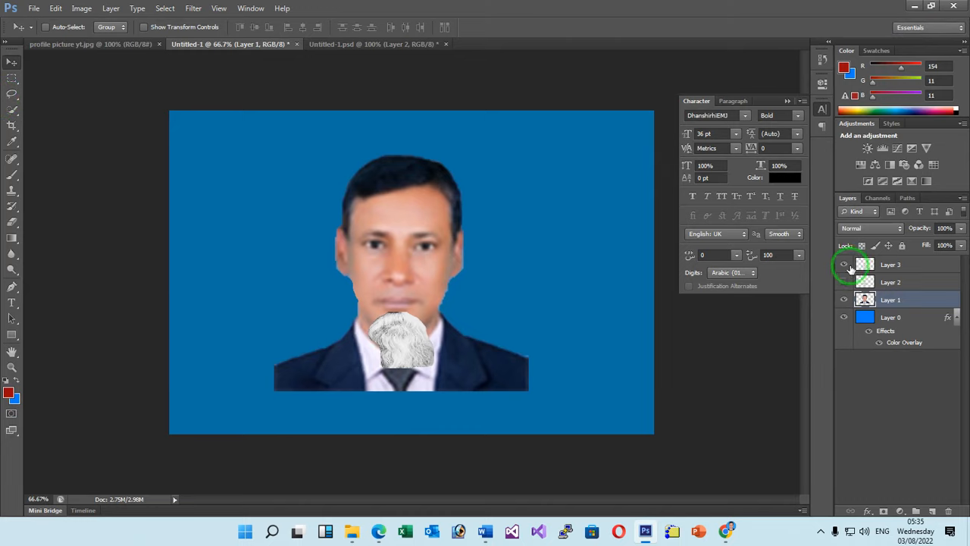
Hide the beard on Layer 3 and outline the whole portrait on Layer 1 with a freehand Lasso selection
{"action": "left_click", "coordinate": [844, 265]}
{"action": "left_click", "coordinate": [844, 282]}
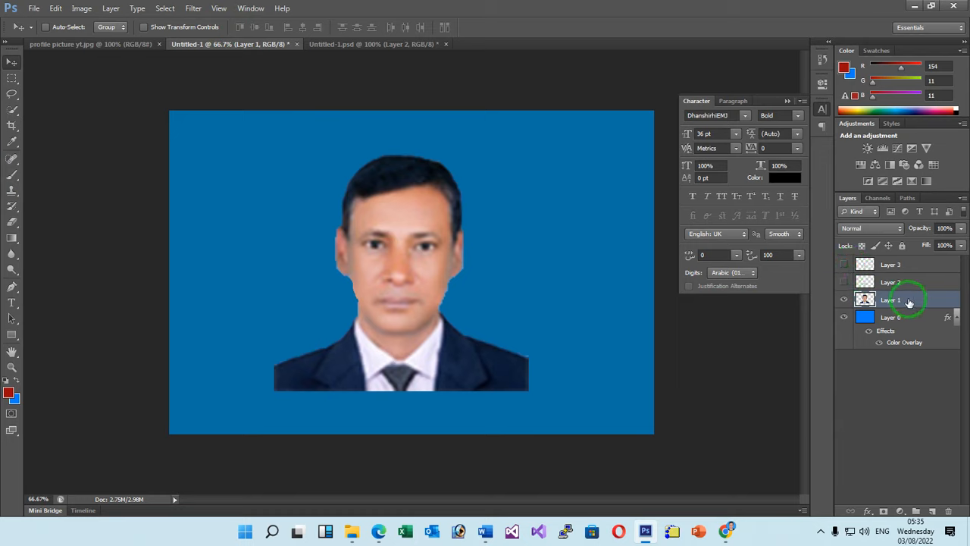
{"action": "left_click", "coordinate": [11, 93]}
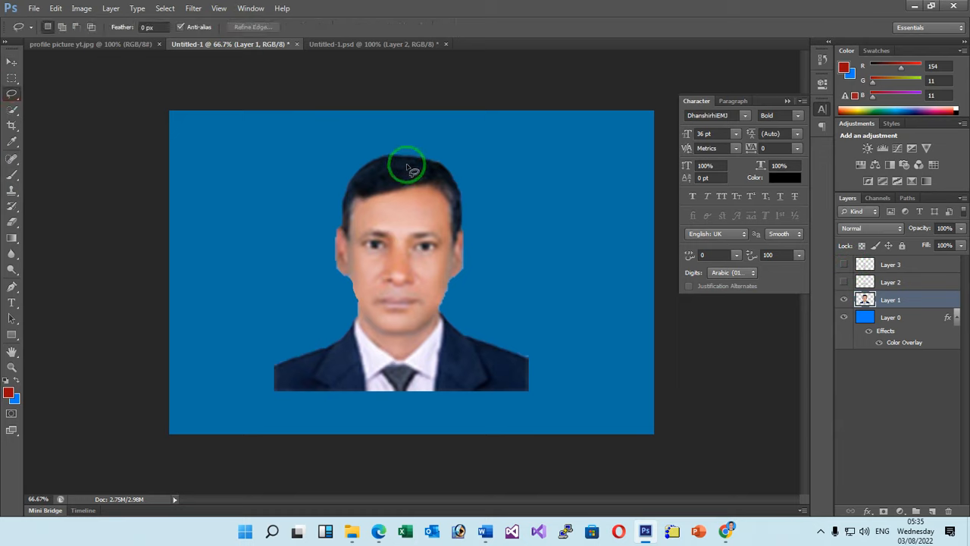
{"action": "mouse_move", "coordinate": [407, 159]}
{"action": "left_mouse_down"}
{"action": "mouse_move", "coordinate": [362, 168]}
{"action": "mouse_move", "coordinate": [343, 222]}
{"action": "left_mouse_up"}
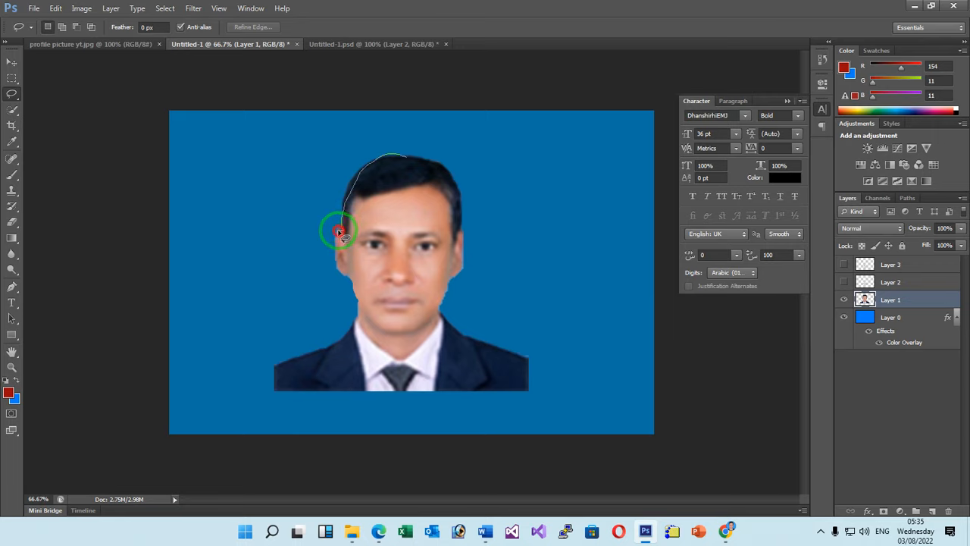
{"action": "left_click_drag", "start_coordinate": [337, 235], "coordinate": [338, 270]}
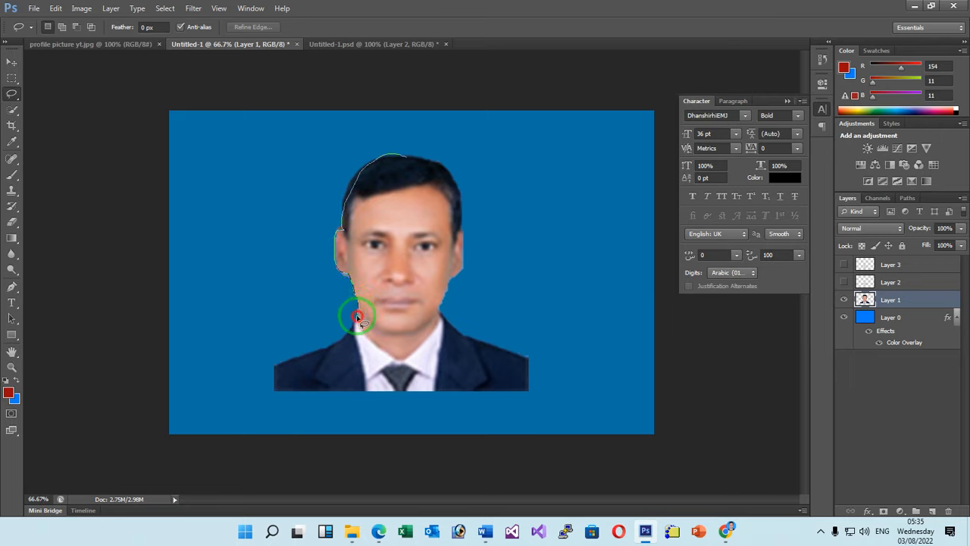
{"action": "mouse_move", "coordinate": [353, 329]}
{"action": "left_mouse_down"}
{"action": "mouse_move", "coordinate": [280, 362]}
{"action": "mouse_move", "coordinate": [276, 384]}
{"action": "mouse_move", "coordinate": [304, 393]}
{"action": "mouse_move", "coordinate": [466, 395]}
{"action": "mouse_move", "coordinate": [529, 384]}
{"action": "mouse_move", "coordinate": [529, 360]}
{"action": "mouse_move", "coordinate": [450, 329]}
{"action": "left_mouse_up"}
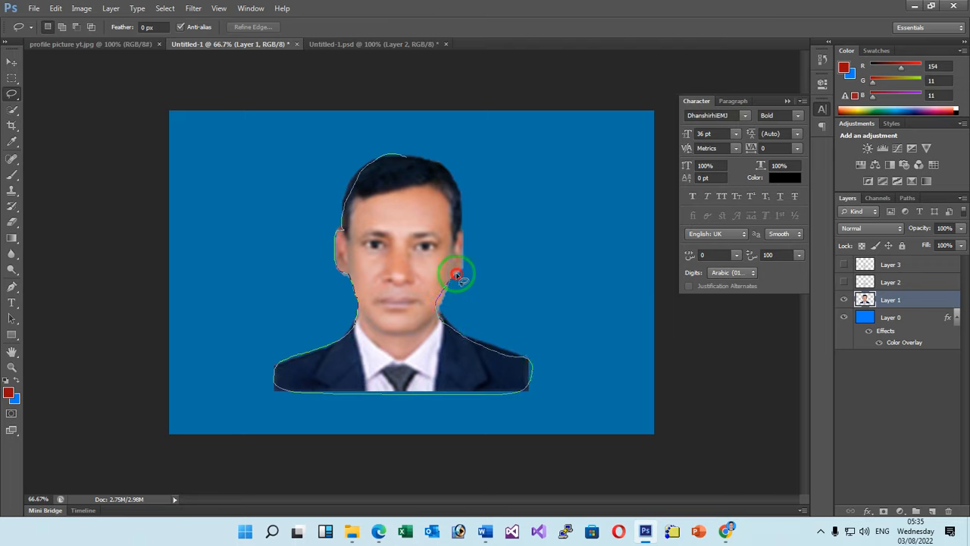
{"action": "mouse_move", "coordinate": [462, 268]}
{"action": "left_mouse_down"}
{"action": "mouse_move", "coordinate": [461, 186]}
{"action": "mouse_move", "coordinate": [436, 164]}
{"action": "mouse_move", "coordinate": [404, 151]}
{"action": "mouse_move", "coordinate": [368, 159]}
{"action": "mouse_move", "coordinate": [342, 212]}
{"action": "left_mouse_up"}
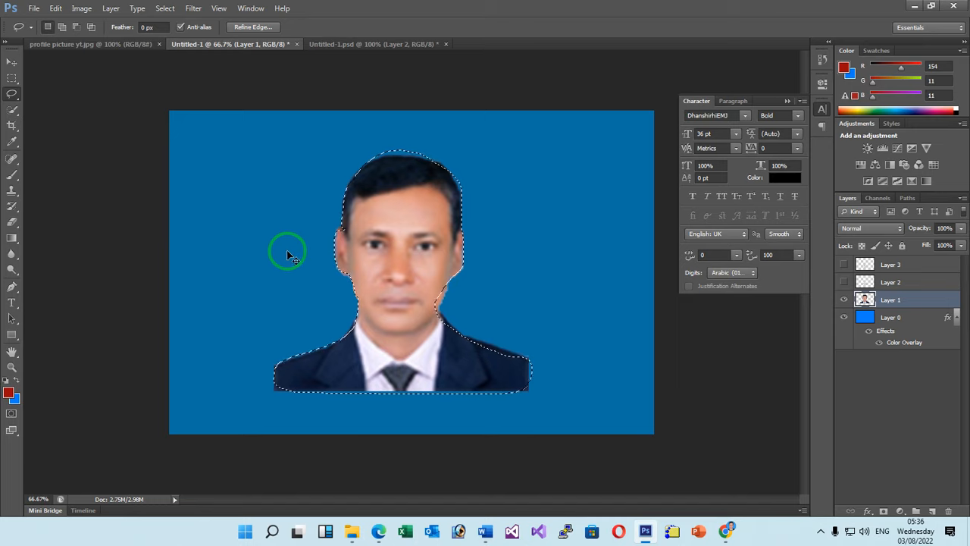
Copy the lassoed portrait from Layer 1, drop the selection, and paste the copy as a new layer
{"action": "left_click", "coordinate": [56, 9]}
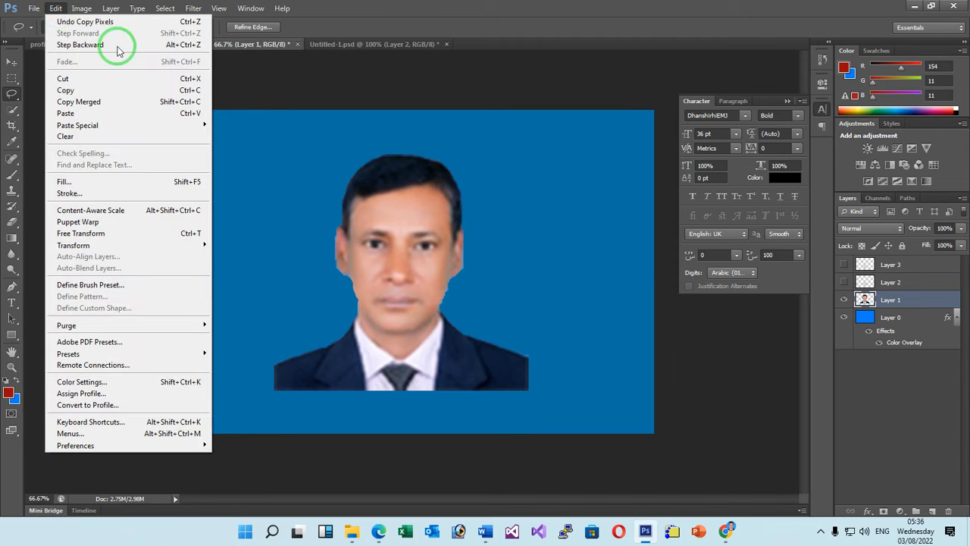
{"action": "key", "text": "Escape"}
{"action": "key", "text": "l"}
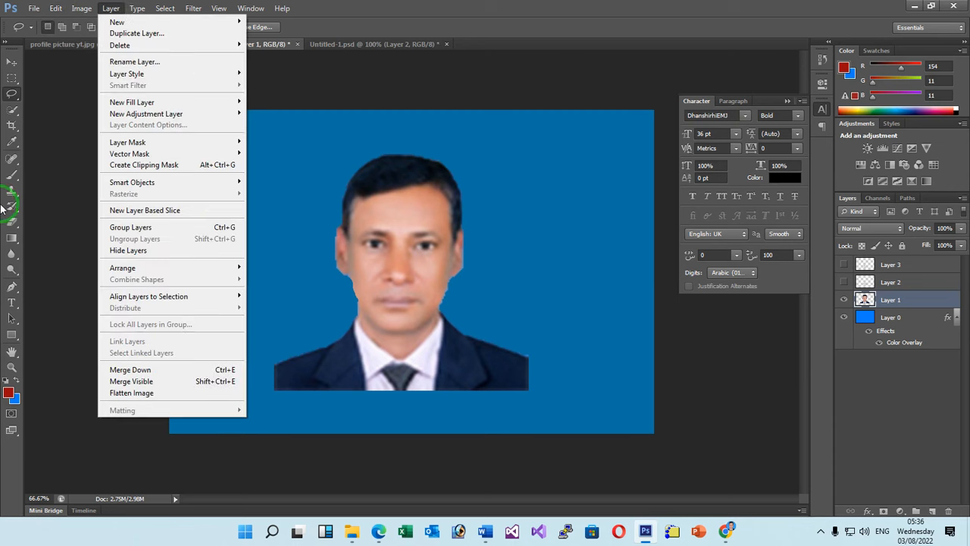
{"action": "mouse_move", "coordinate": [56, 10]}
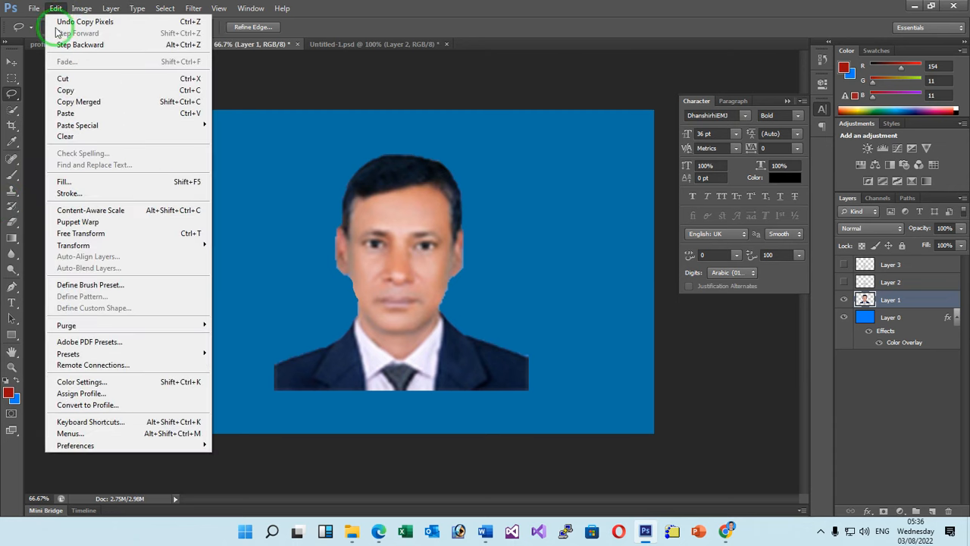
{"action": "left_click", "coordinate": [60, 90]}
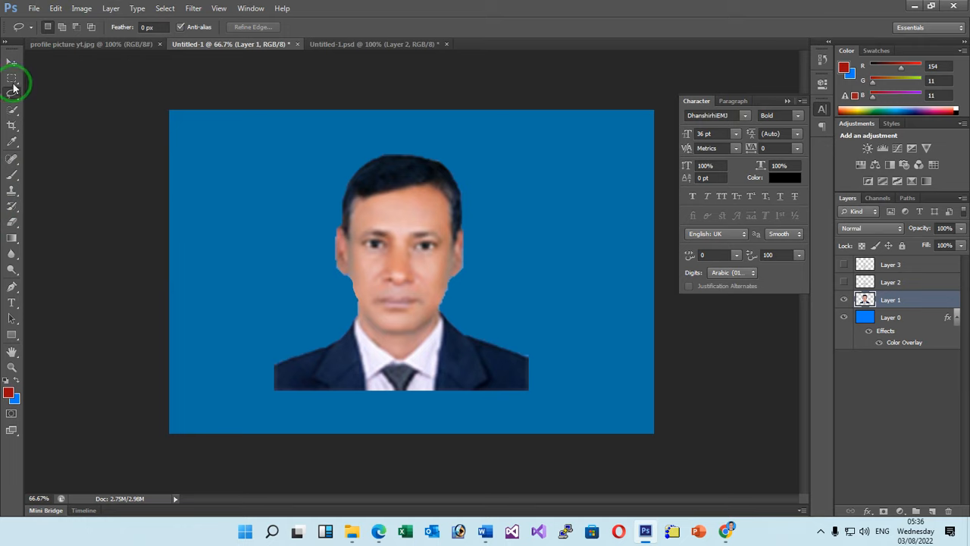
{"action": "left_click", "coordinate": [56, 8]}
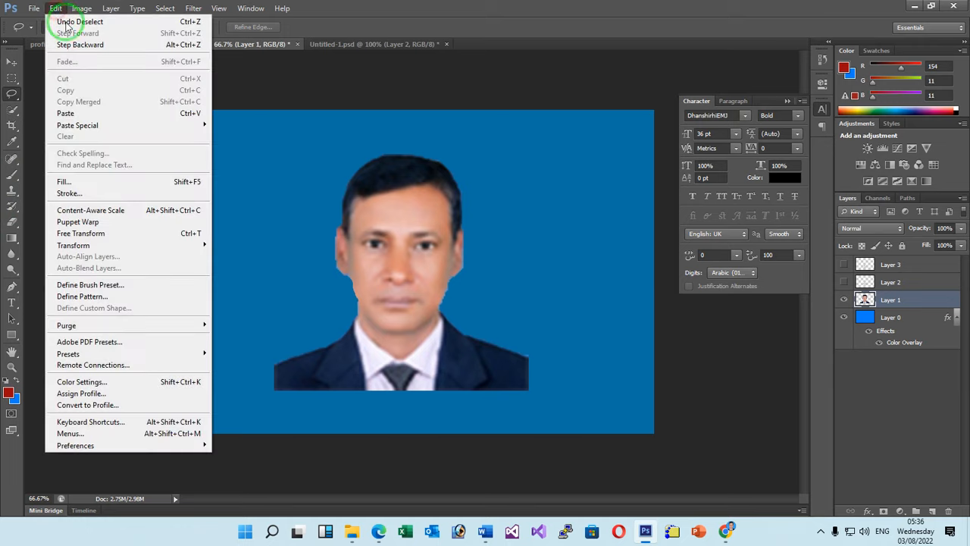
{"action": "left_click", "coordinate": [76, 113]}
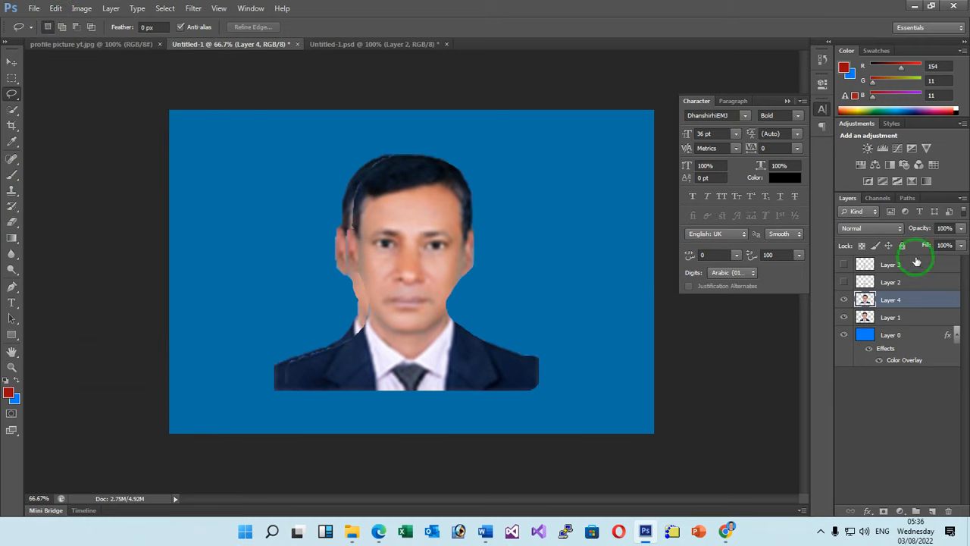
Hide the original portrait on Layer 1 and reposition the pasted portrait on Layer 4 near the canvas's horizontal centre
{"action": "left_click", "coordinate": [11, 62]}
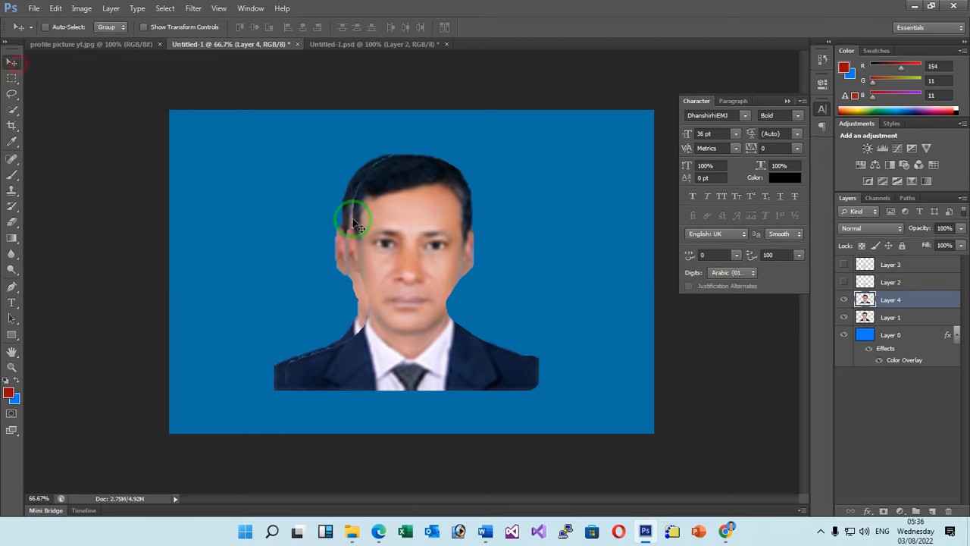
{"action": "left_click_drag", "start_coordinate": [343, 227], "coordinate": [534, 204]}
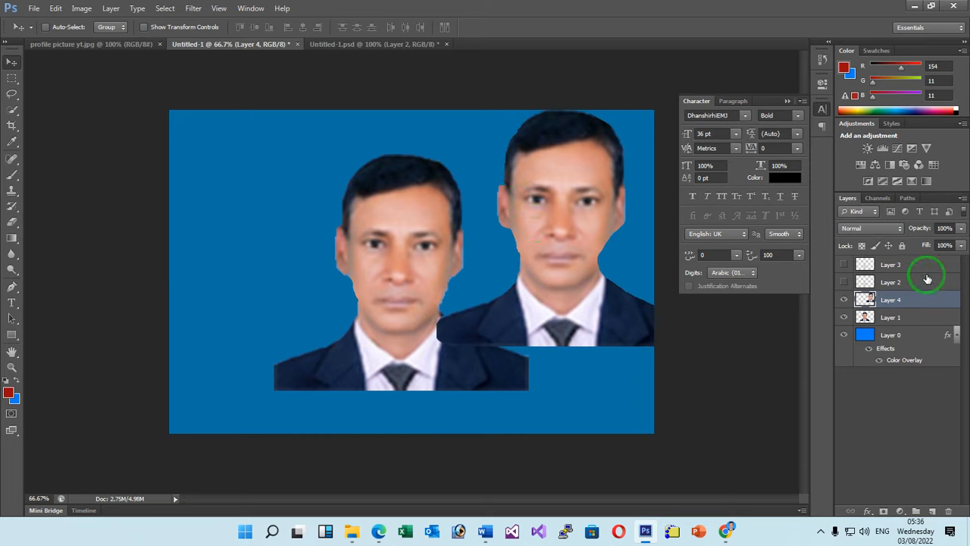
{"action": "left_click", "coordinate": [845, 300]}
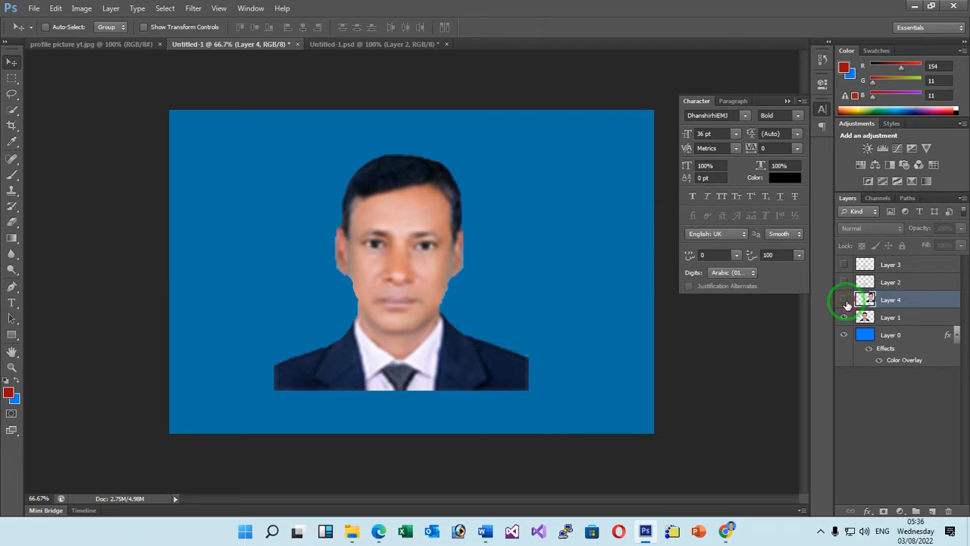
{"action": "left_click", "coordinate": [844, 300]}
{"action": "left_click", "coordinate": [844, 317]}
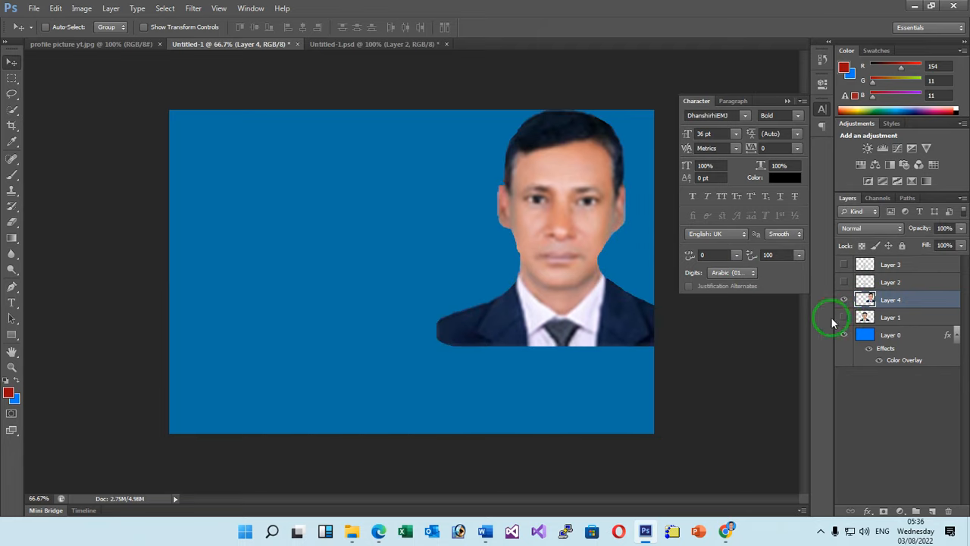
{"action": "left_click_drag", "start_coordinate": [585, 261], "coordinate": [441, 311]}
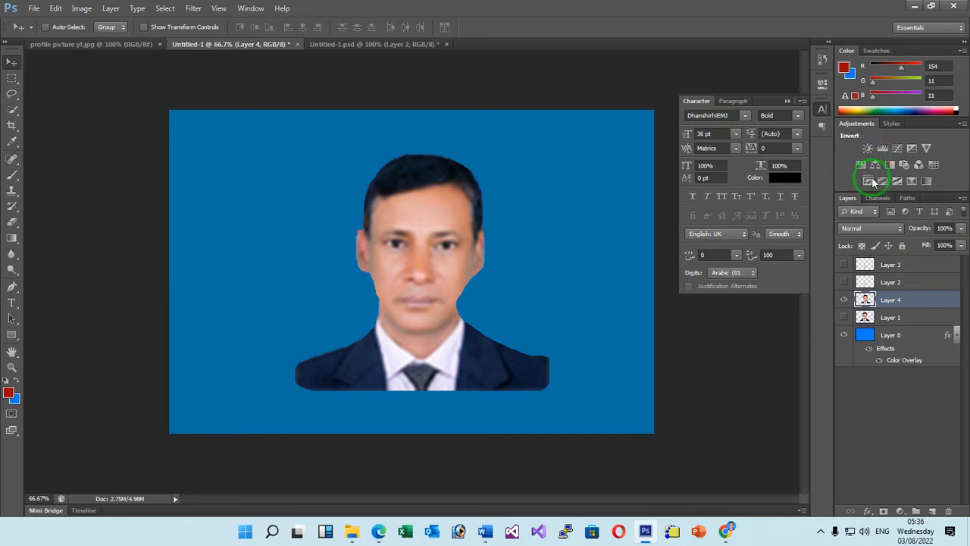
Try raising the black limit of This Layer under Blend If for Layer 4 to 15 and 92, and cancel the layer style
{"action": "double_click", "coordinate": [928, 305]}
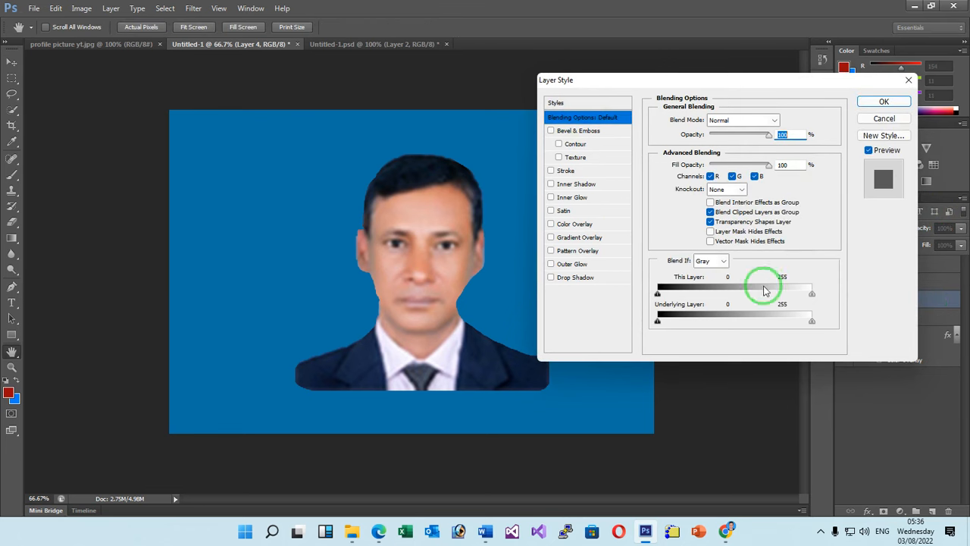
{"action": "left_click_drag", "start_coordinate": [657, 293], "coordinate": [682, 294]}
{"action": "left_click_drag", "start_coordinate": [678, 292], "coordinate": [667, 293]}
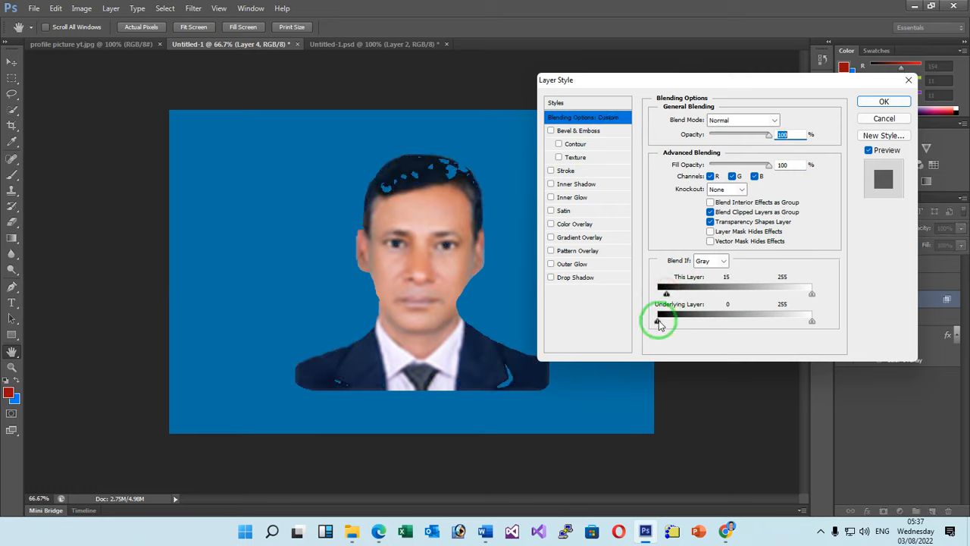
{"action": "left_click_drag", "start_coordinate": [657, 321], "coordinate": [713, 296]}
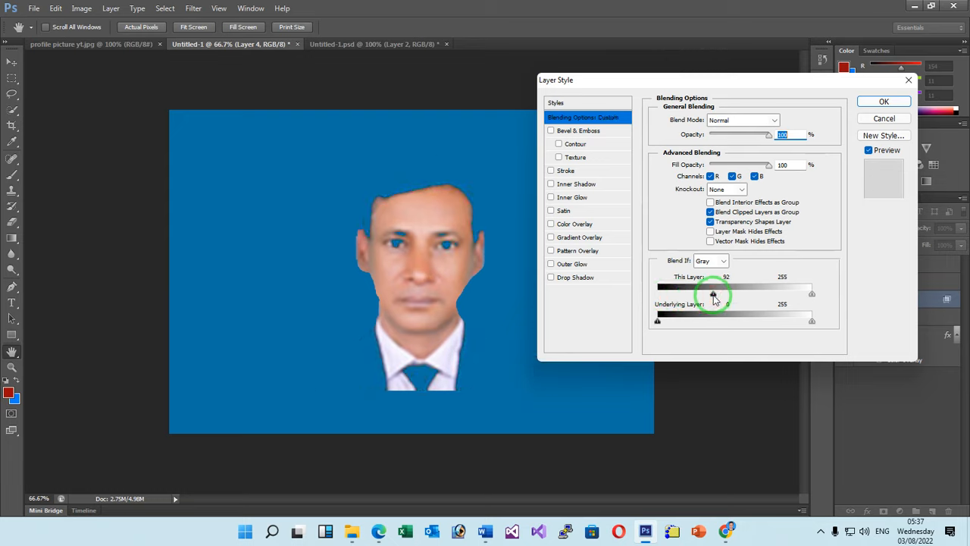
{"action": "left_click_drag", "start_coordinate": [713, 296], "coordinate": [643, 289]}
{"action": "left_click", "coordinate": [879, 120]}
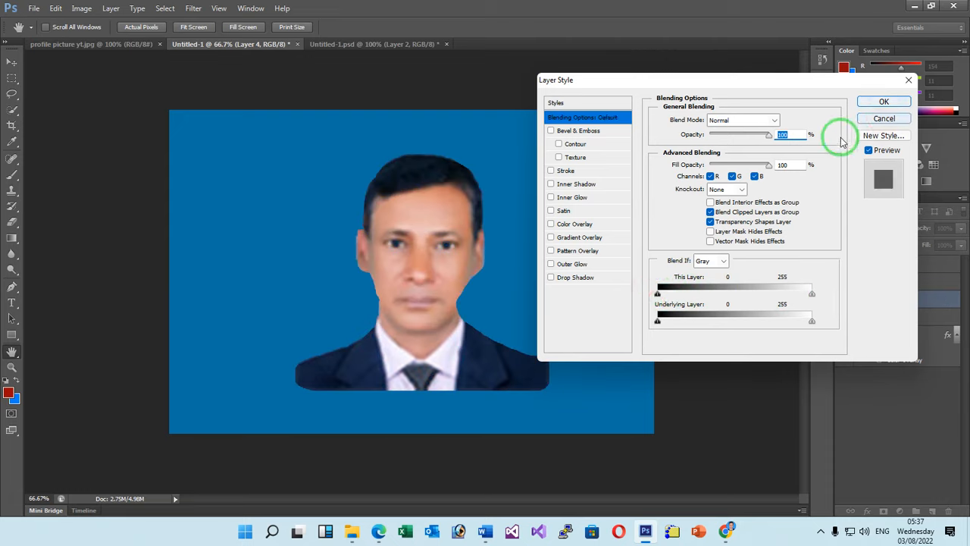
{"action": "left_click", "coordinate": [878, 121]}
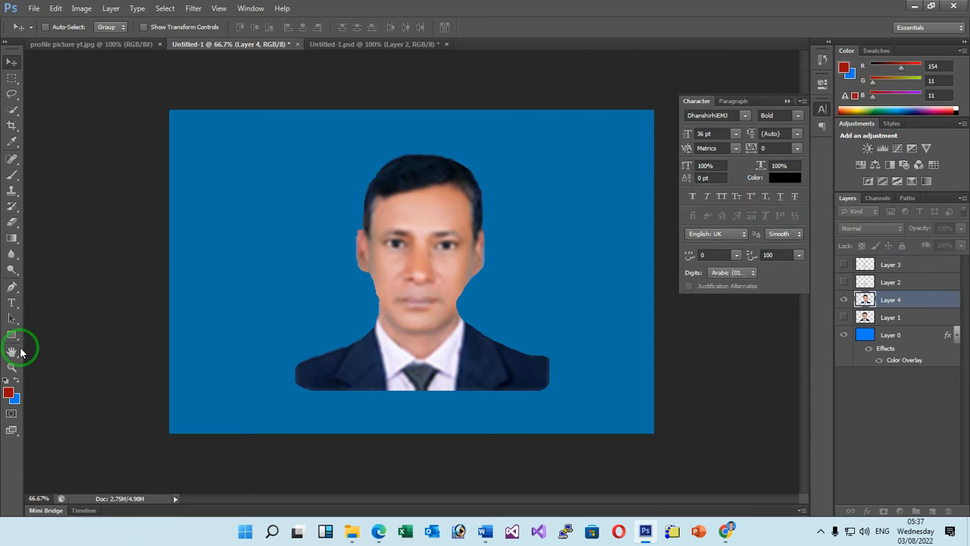
Select the man's hair on Layer 4, including both sides down to the ears, with the Quick Selection tool
{"action": "left_click", "coordinate": [11, 109]}
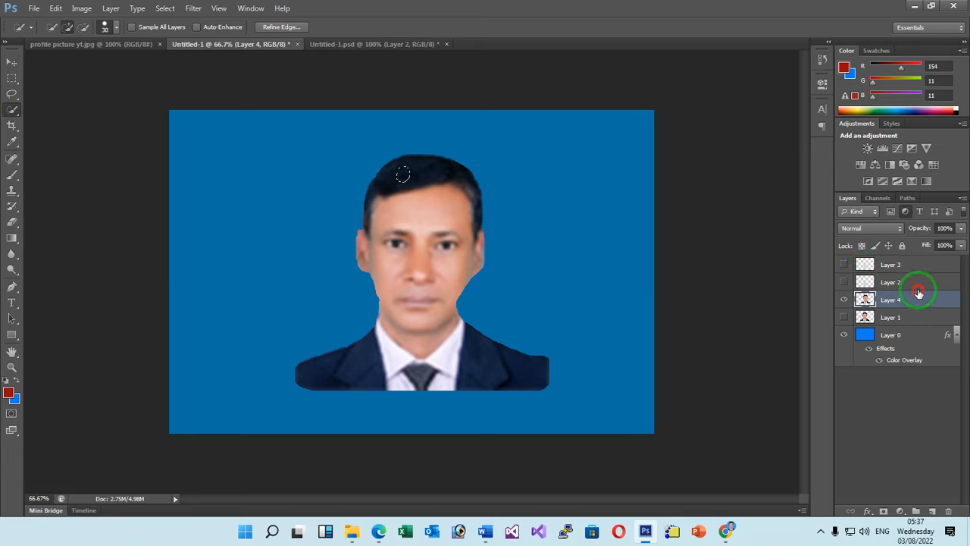
{"action": "left_click", "coordinate": [918, 286]}
{"action": "left_click", "coordinate": [911, 303]}
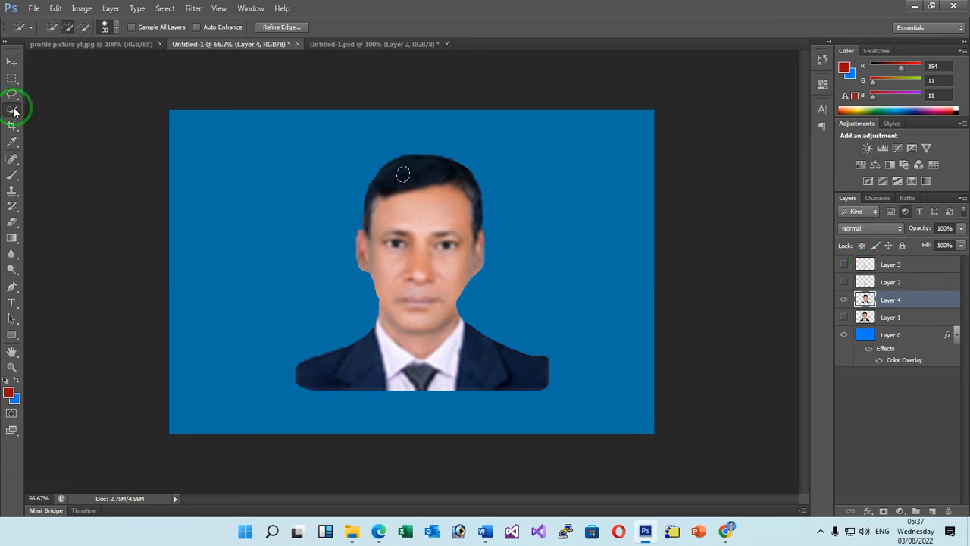
{"action": "left_click", "coordinate": [12, 62]}
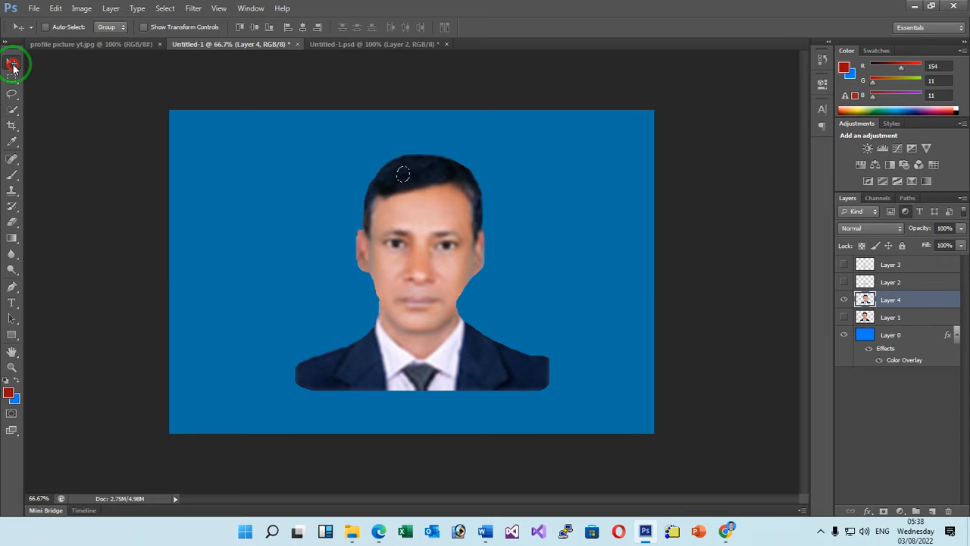
{"action": "left_click", "coordinate": [10, 110]}
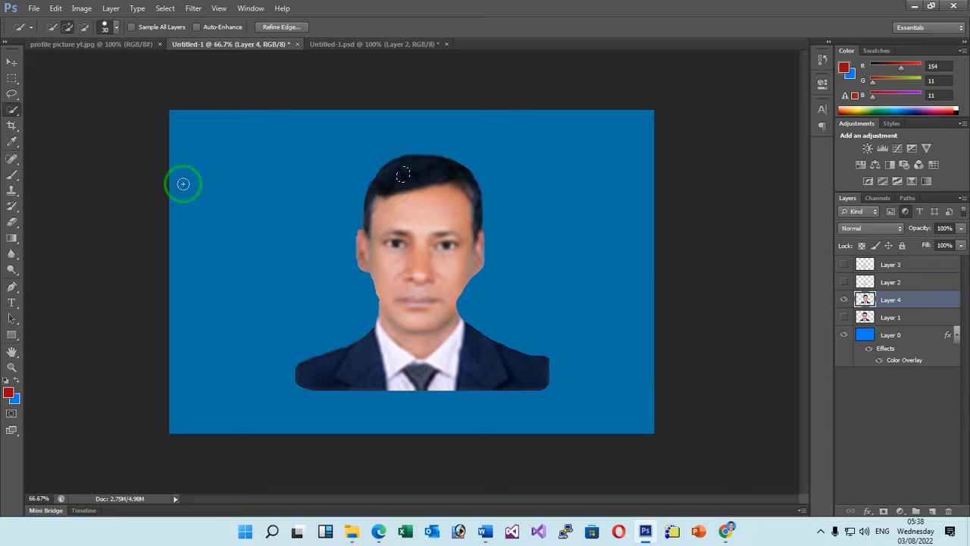
{"action": "mouse_move", "coordinate": [364, 179]}
{"action": "left_mouse_down"}
{"action": "mouse_move", "coordinate": [451, 176]}
{"action": "mouse_move", "coordinate": [474, 190]}
{"action": "mouse_move", "coordinate": [477, 220]}
{"action": "left_mouse_up"}
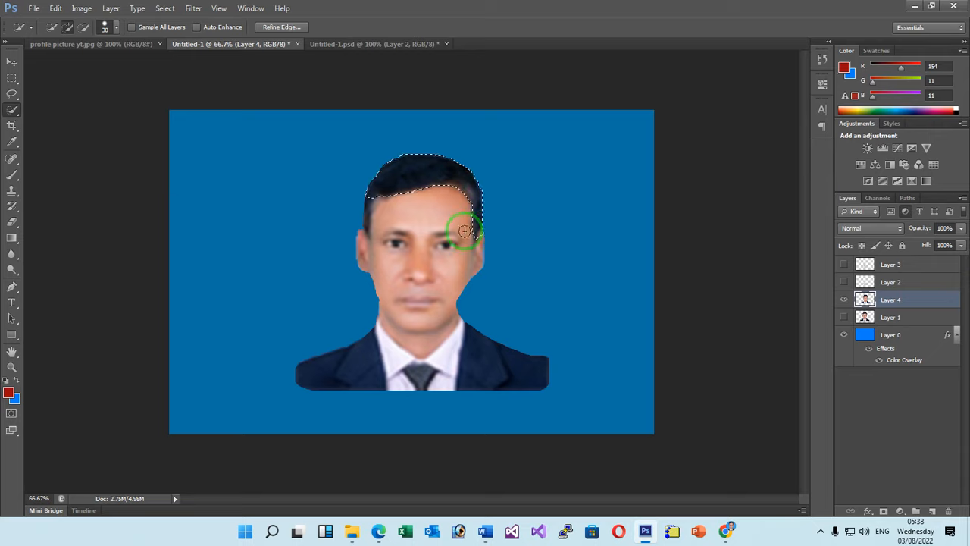
{"action": "left_click_drag", "start_coordinate": [364, 206], "coordinate": [368, 227]}
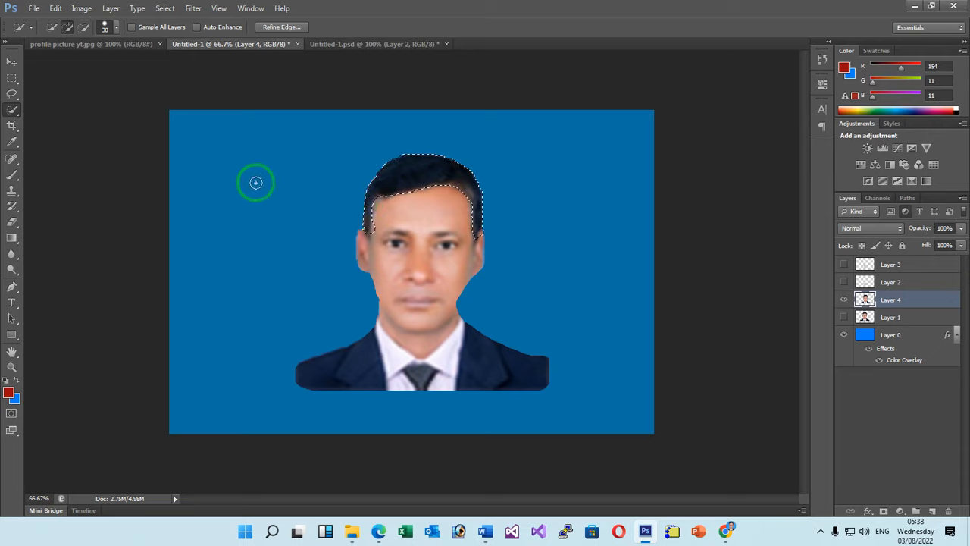
Copy the selected hair from Layer 4 and paste it as a new layer
{"action": "left_click", "coordinate": [55, 9]}
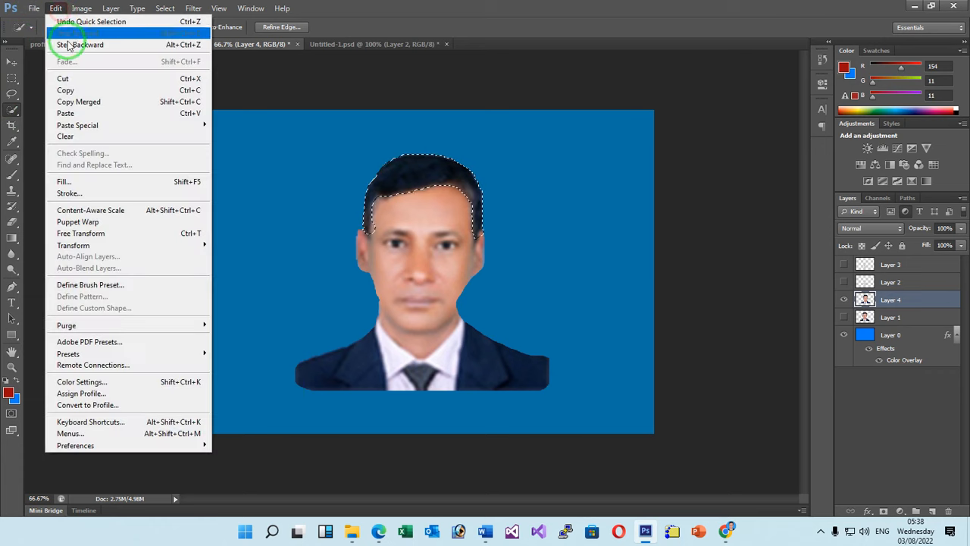
{"action": "left_click", "coordinate": [81, 91]}
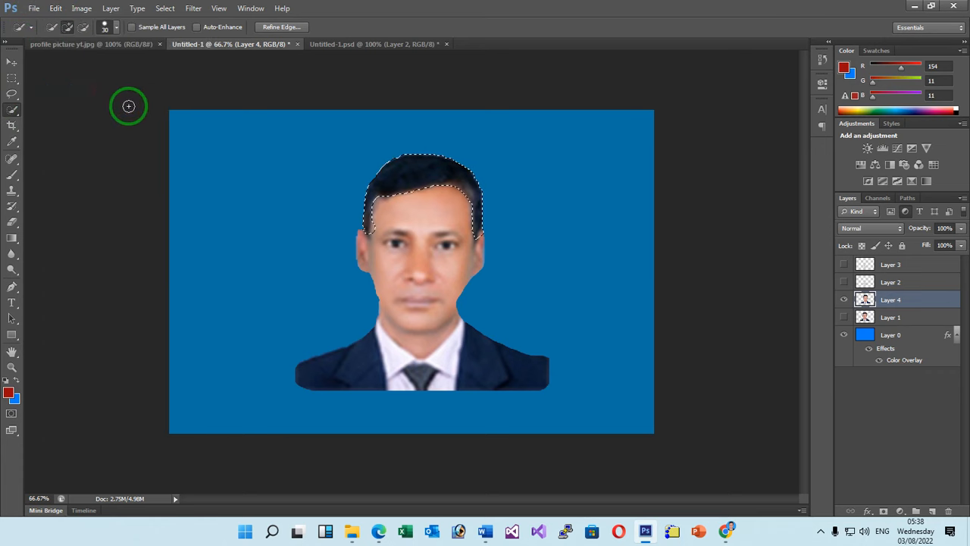
{"action": "left_click", "coordinate": [34, 9]}
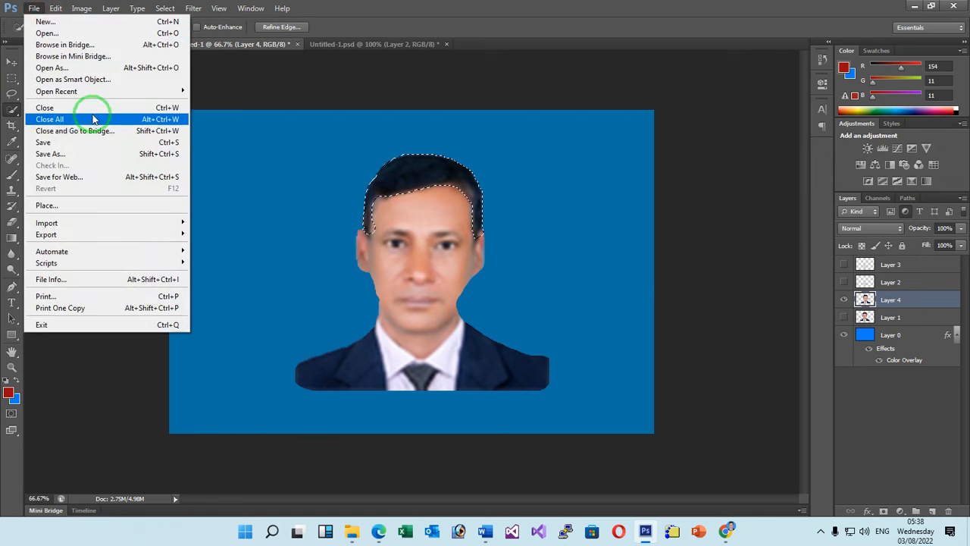
{"action": "mouse_move", "coordinate": [49, 9]}
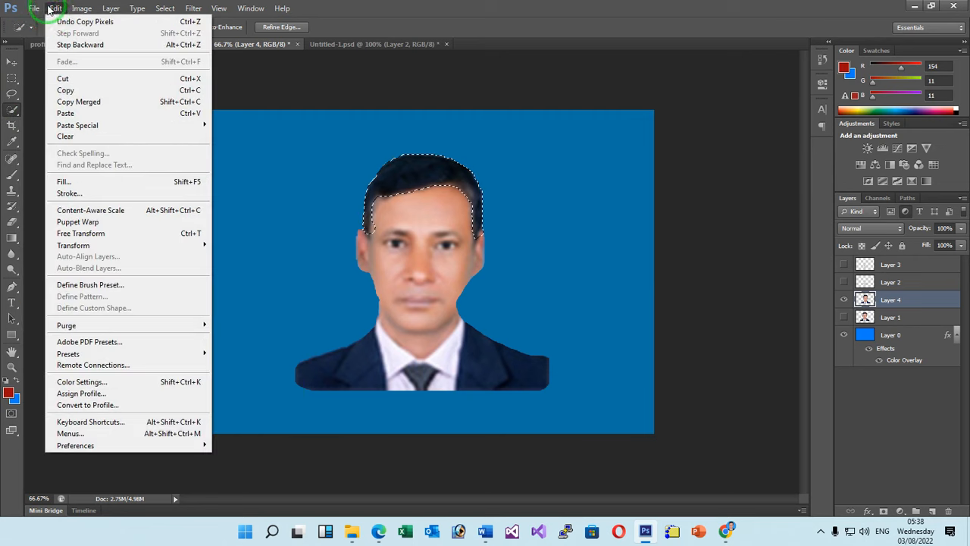
{"action": "left_click", "coordinate": [66, 113]}
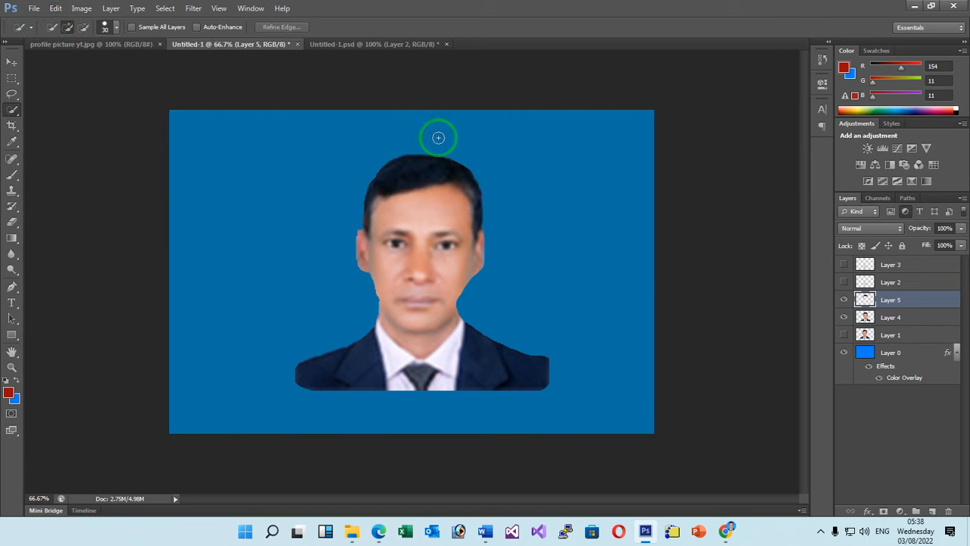
Move the pasted hair on Layer 5 off the man's head to the empty blue area at the canvas's upper left
{"action": "left_click", "coordinate": [13, 61]}
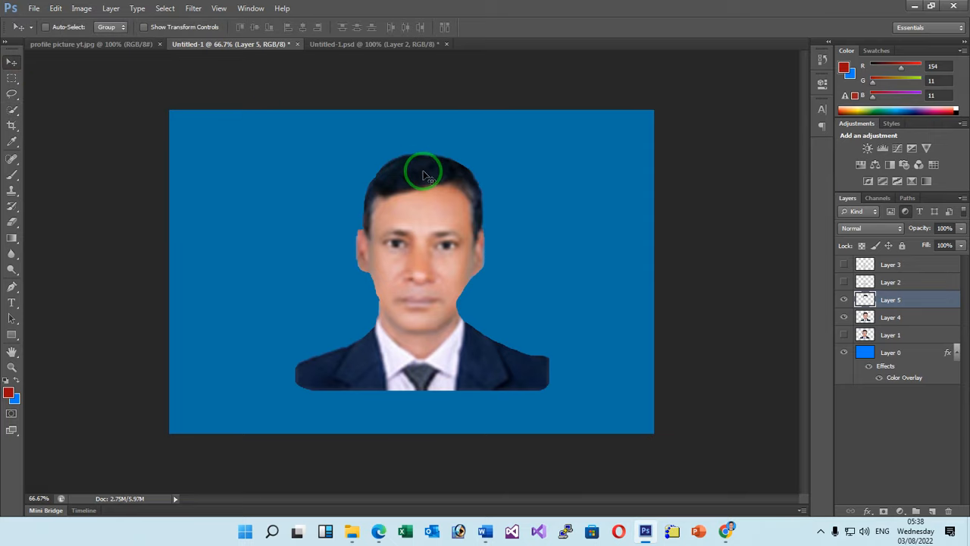
{"action": "left_click", "coordinate": [891, 301]}
{"action": "left_click_drag", "start_coordinate": [404, 181], "coordinate": [253, 166]}
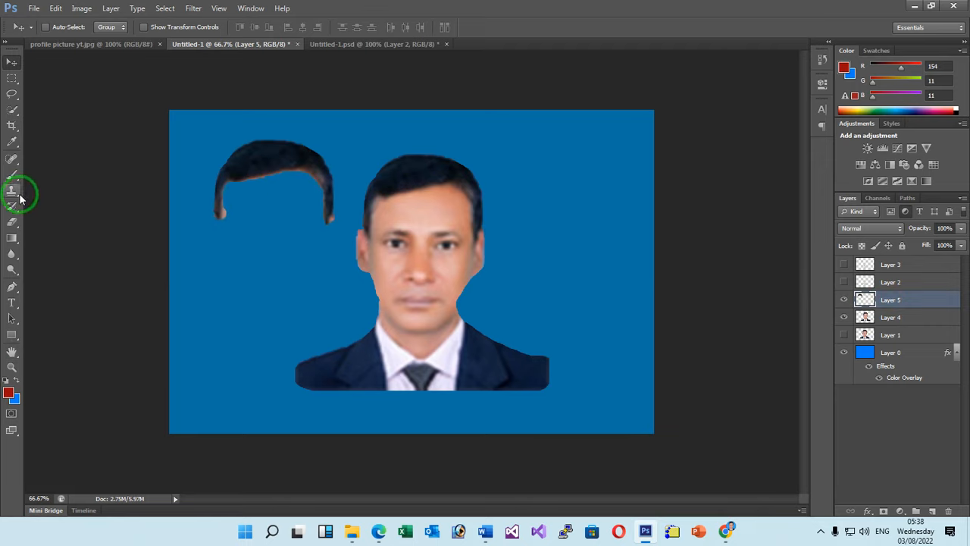
Switch to the Paint Bucket tool and set both the foreground and background colours to white
{"action": "left_click", "coordinate": [13, 240]}
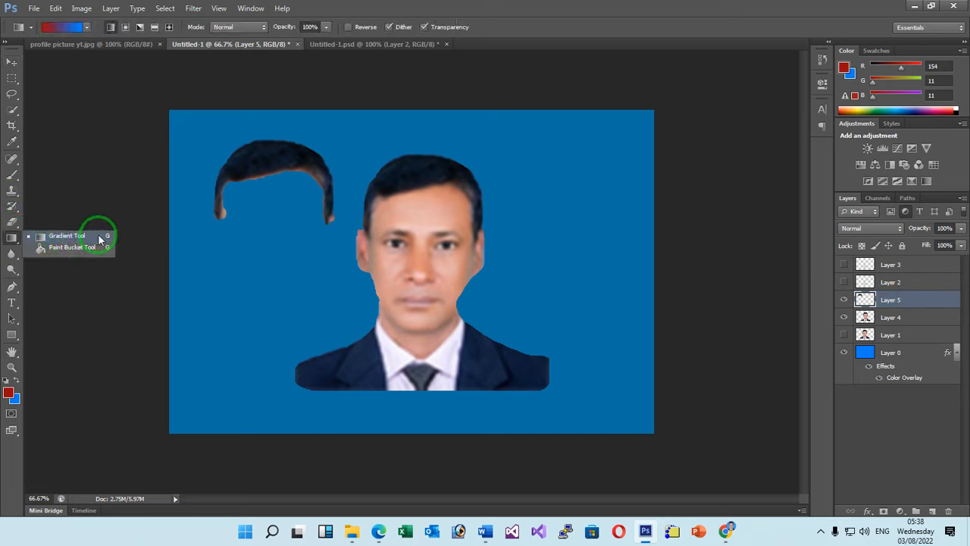
{"action": "left_click", "coordinate": [57, 252]}
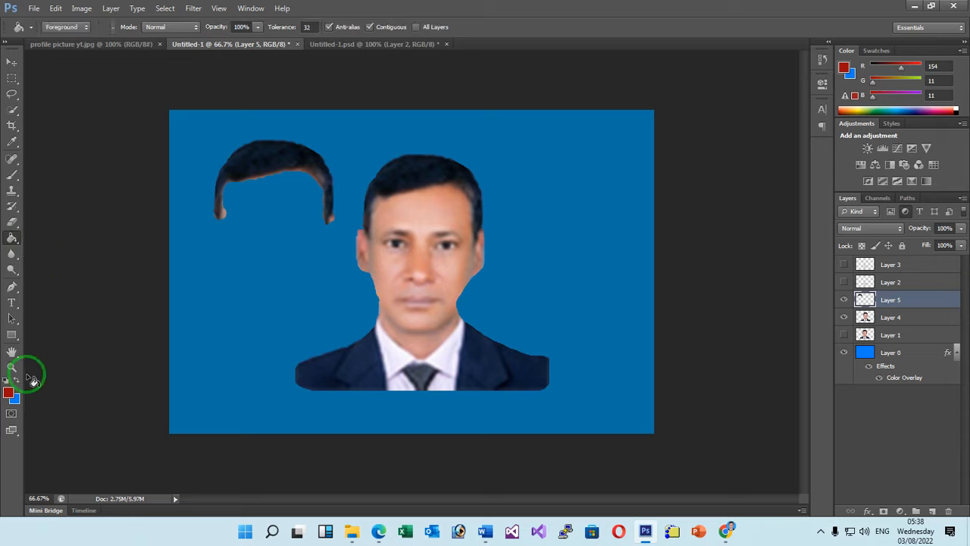
{"action": "left_click", "coordinate": [10, 394]}
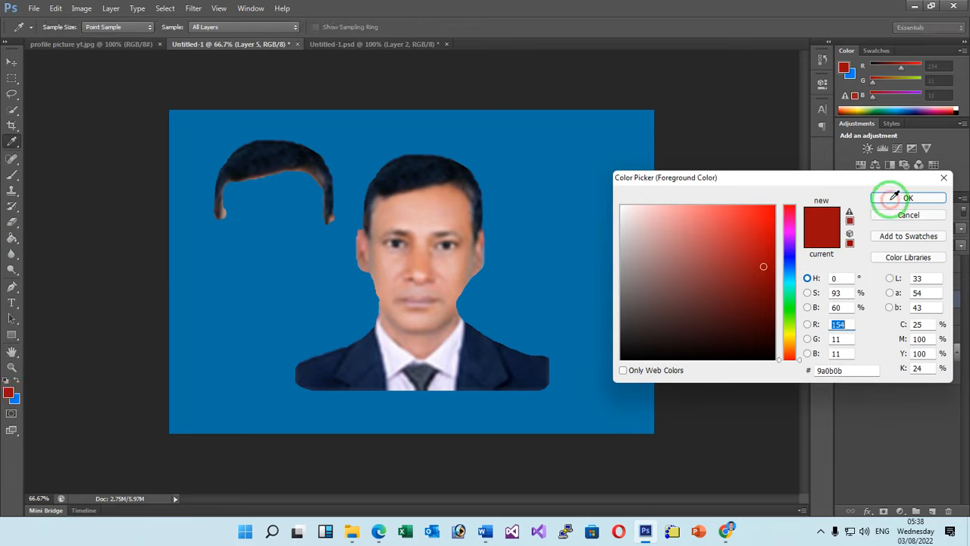
{"action": "left_click", "coordinate": [901, 198]}
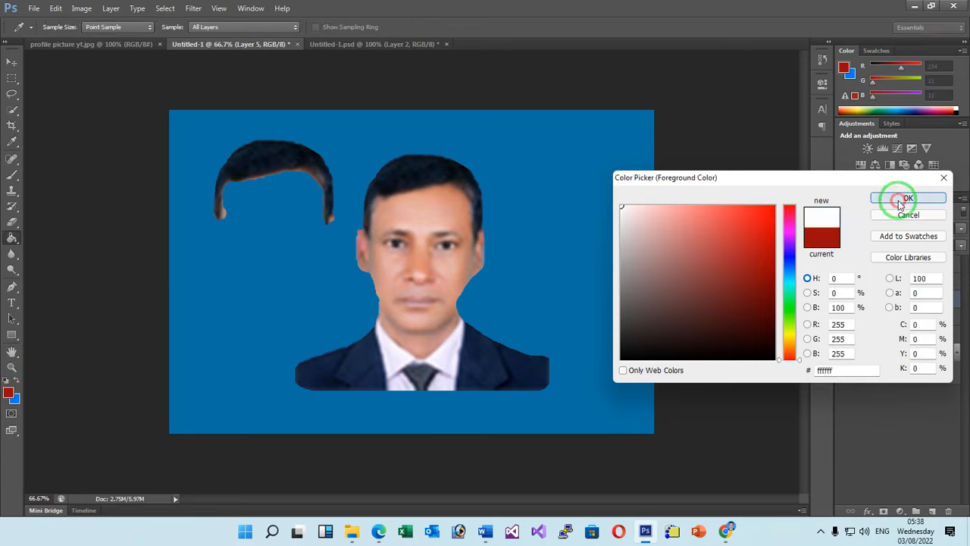
{"action": "left_click", "coordinate": [900, 200]}
{"action": "left_click", "coordinate": [16, 400]}
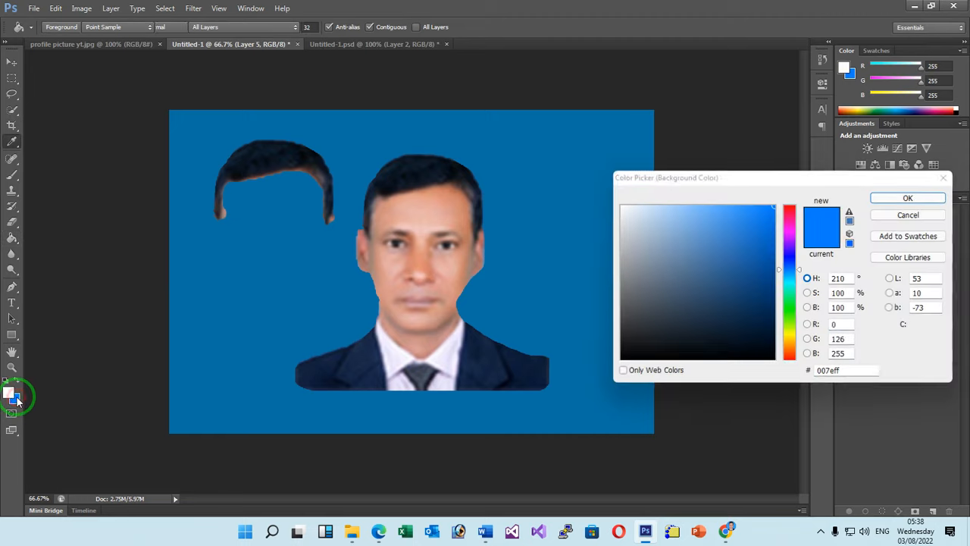
{"action": "left_click_drag", "start_coordinate": [644, 219], "coordinate": [621, 206]}
{"action": "left_click", "coordinate": [901, 199]}
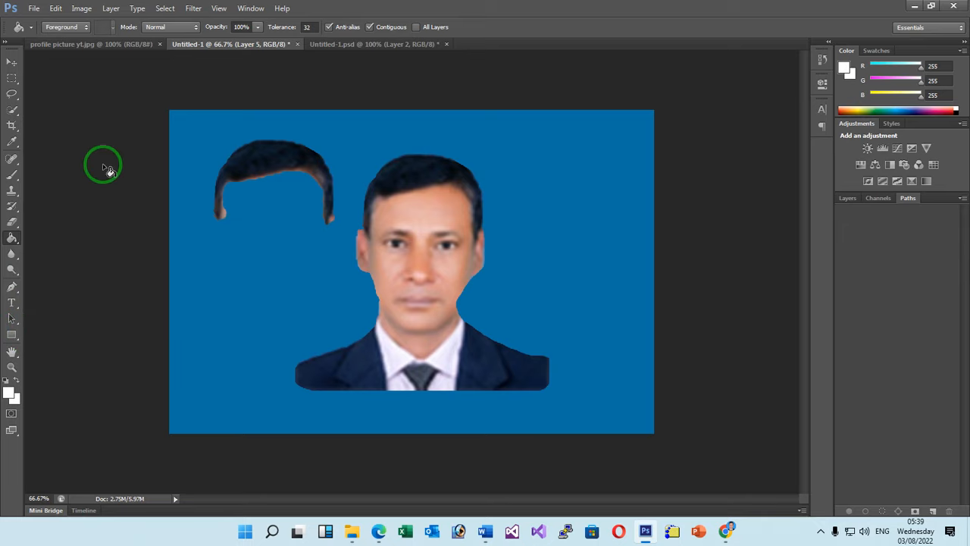
Fill the hair copy on Layer 5 with white, including both side strands and the leftover dark spots
{"action": "left_click", "coordinate": [270, 159]}
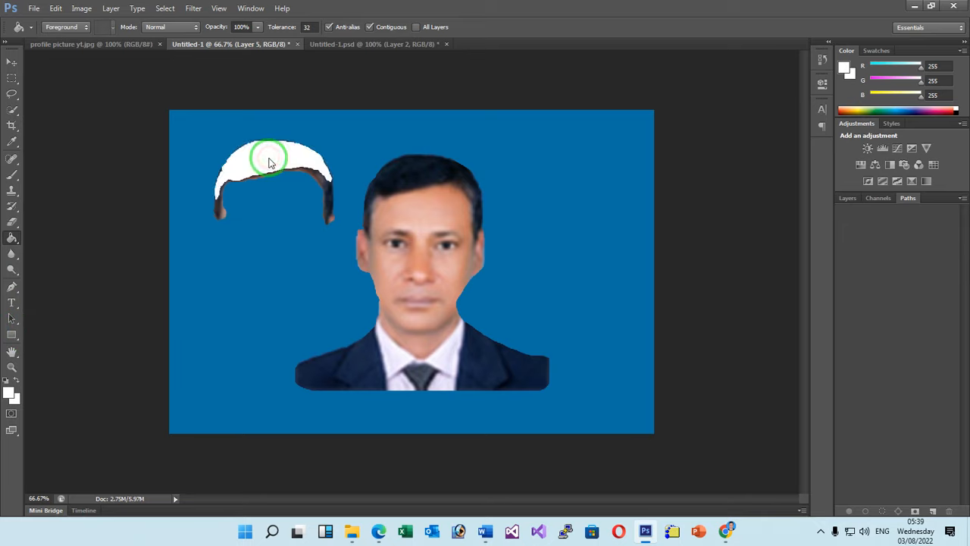
{"action": "left_click", "coordinate": [322, 179]}
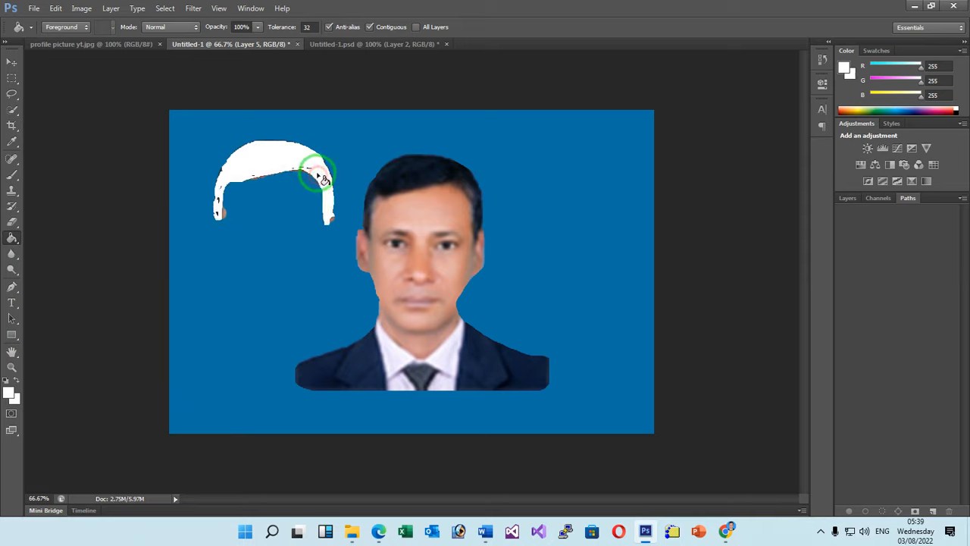
{"action": "left_click", "coordinate": [217, 204]}
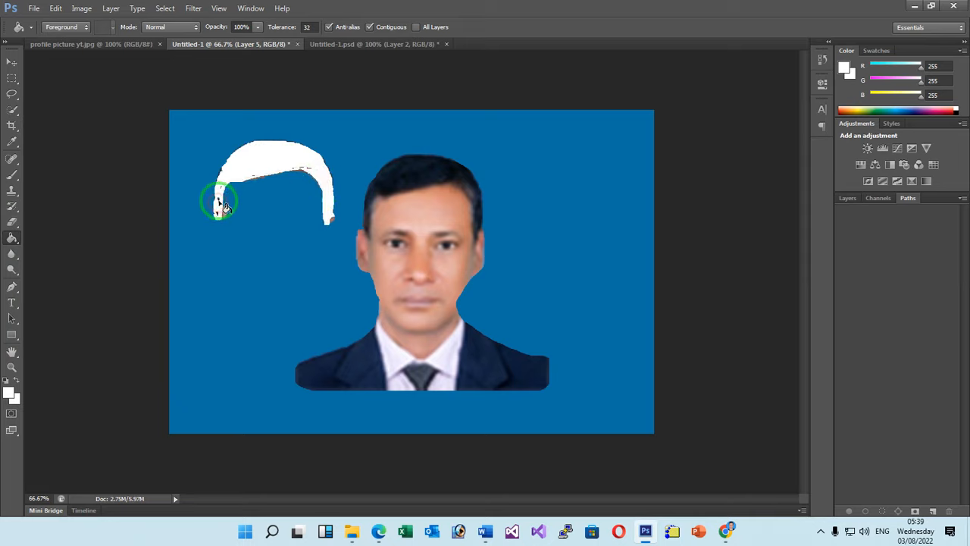
{"action": "left_click", "coordinate": [222, 188]}
{"action": "left_click", "coordinate": [222, 186]}
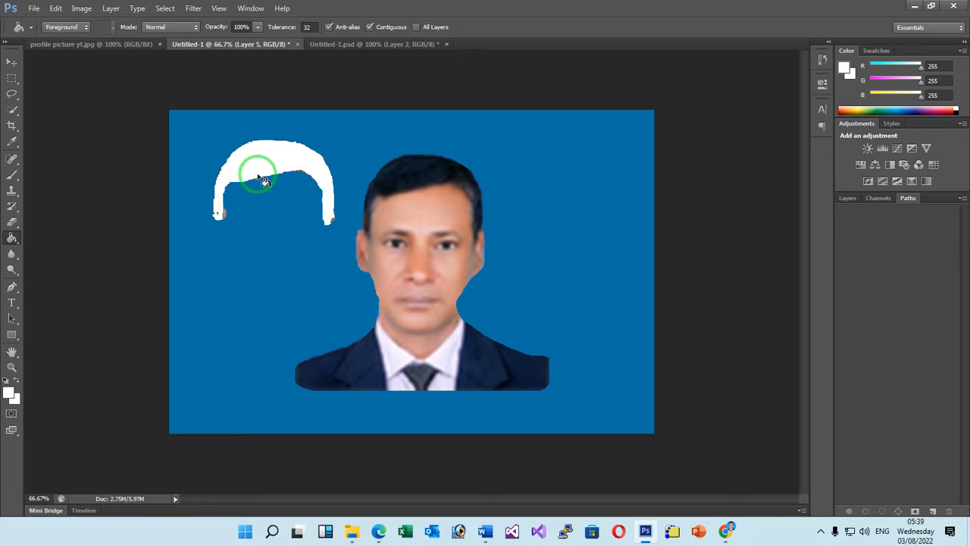
{"action": "left_click", "coordinate": [216, 212]}
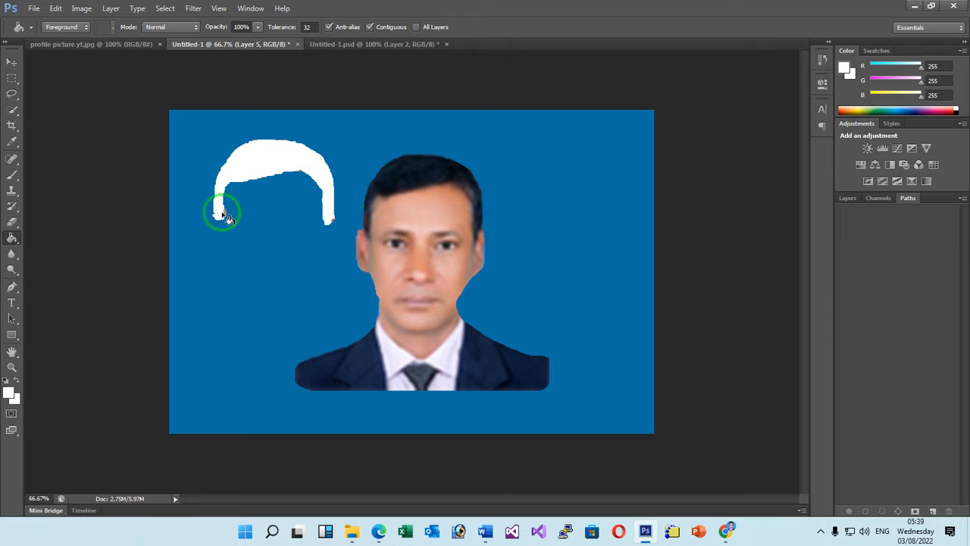
Move the white hair on Layer 5 back onto the man's head so it covers his dark hair
{"action": "left_click", "coordinate": [13, 61]}
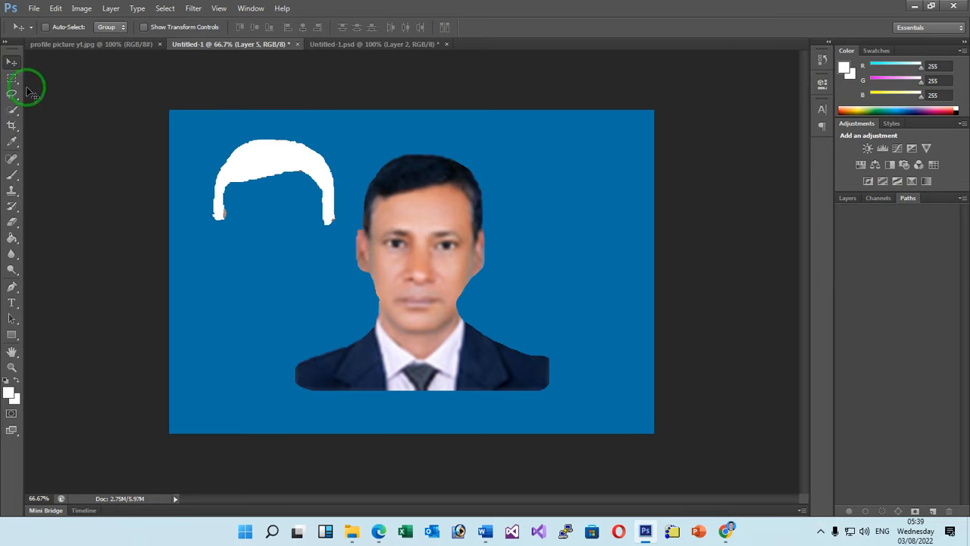
{"action": "left_click", "coordinate": [15, 63]}
{"action": "left_click_drag", "start_coordinate": [288, 157], "coordinate": [439, 165]}
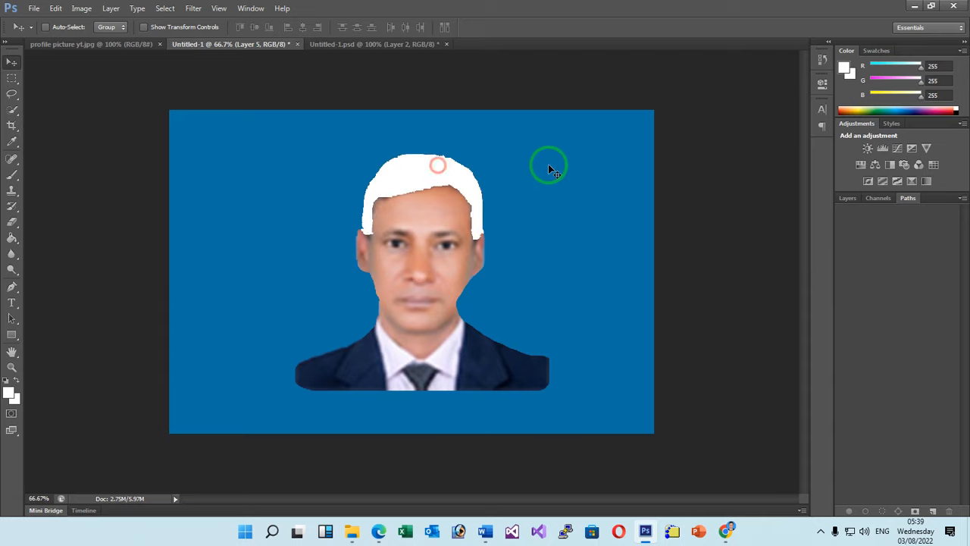